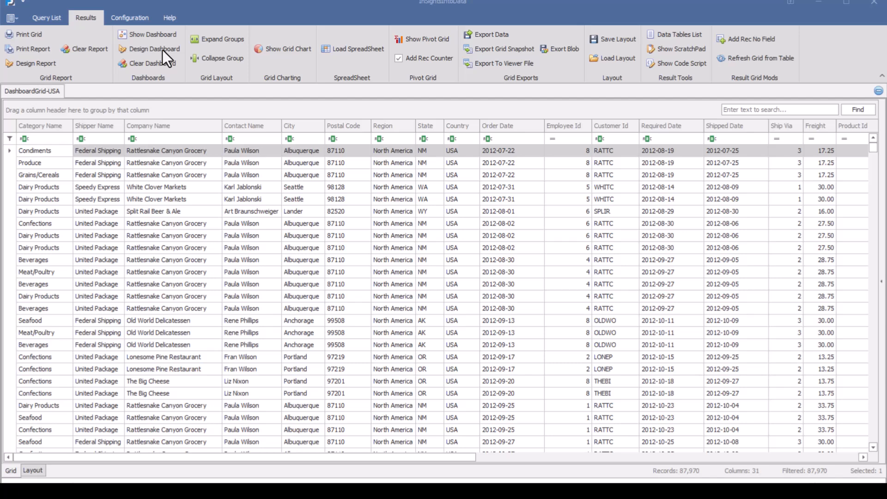
Step: Open the dashboard designer for the query results and insert a tab container with two pages
click(163, 50)
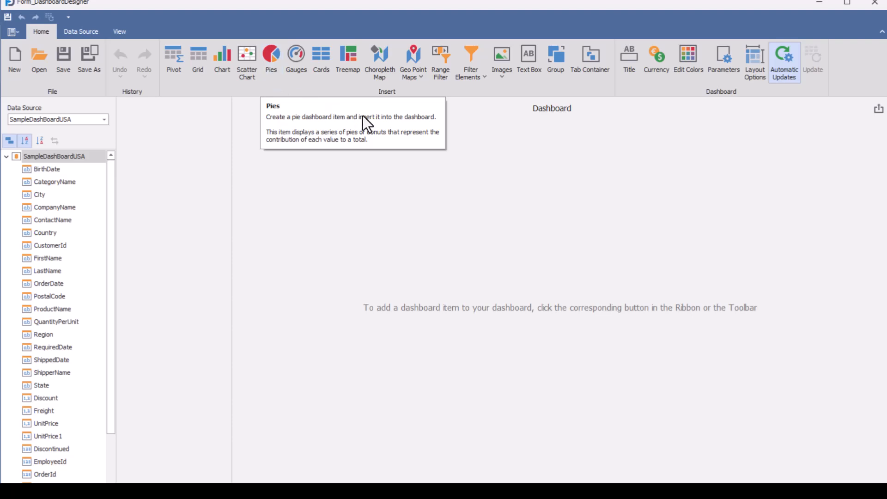
click(590, 63)
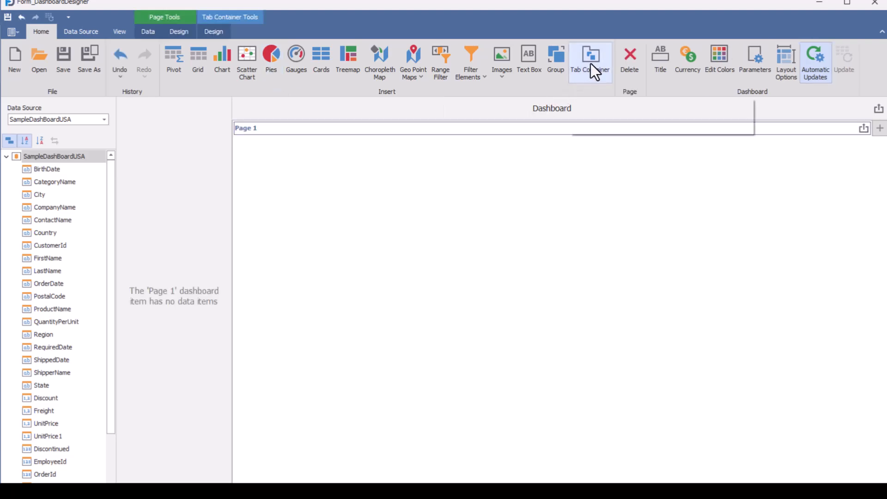
click(879, 130)
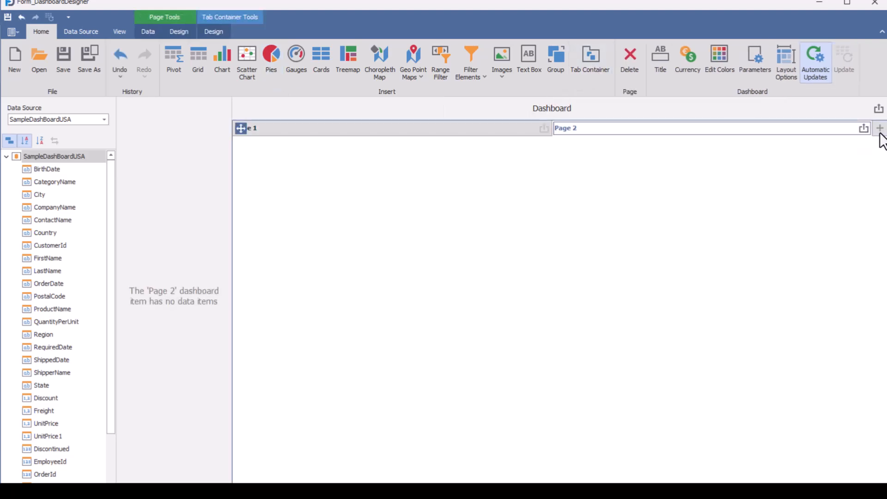
Step: Insert a choropleth map into the tab container's first page and set its default map to USA
click(475, 128)
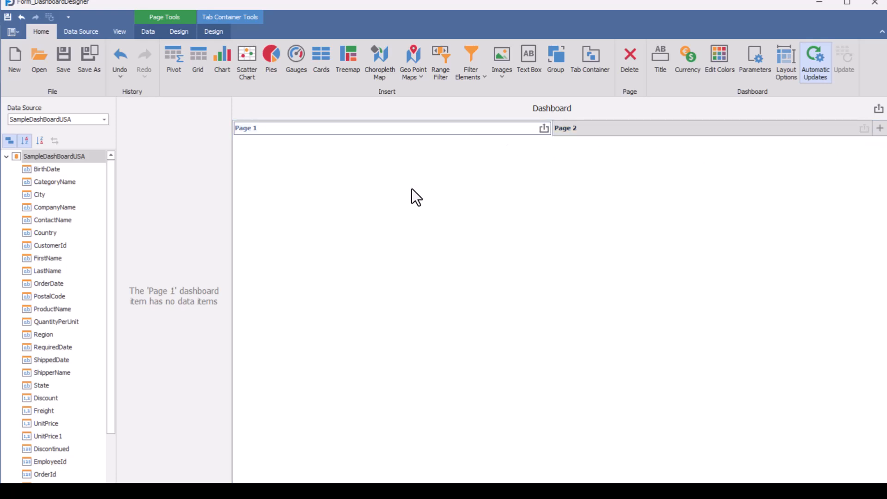
click(379, 63)
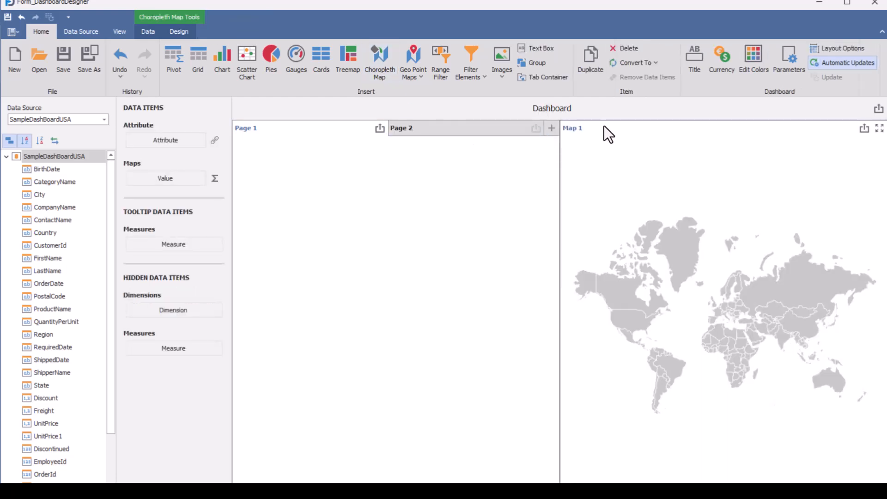
drag(604, 125, 264, 154)
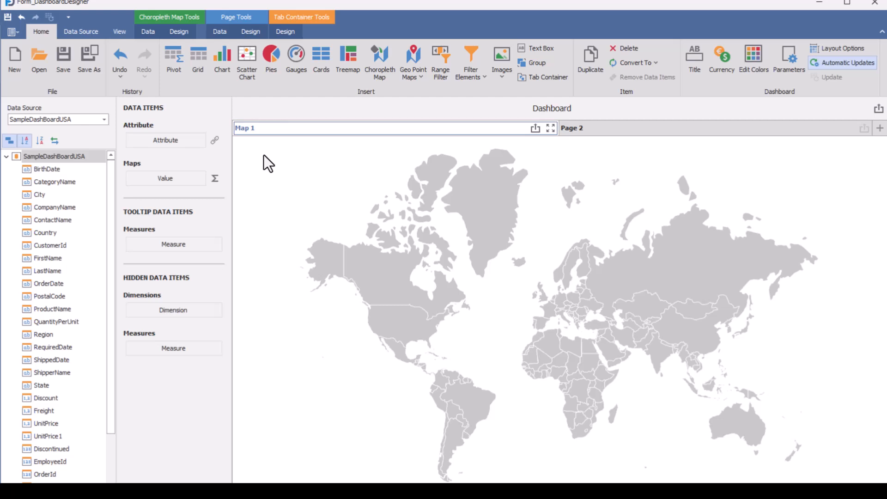
right_click(291, 172)
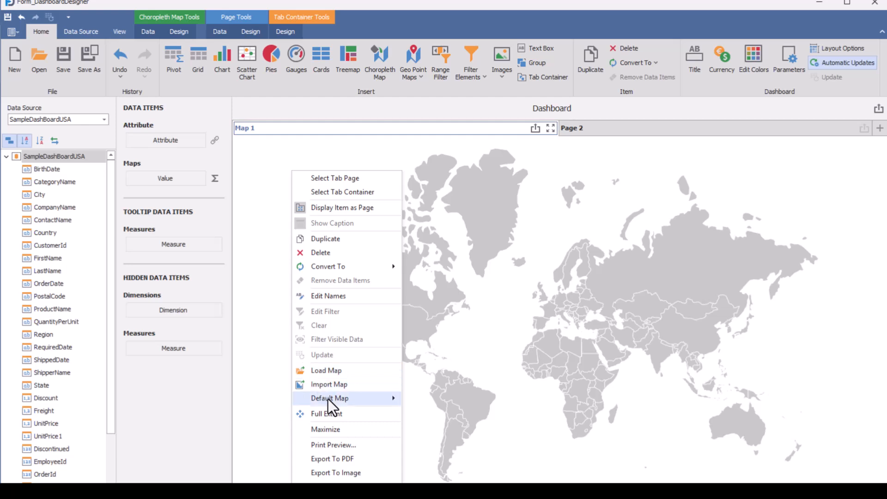
mouse_move(328, 398)
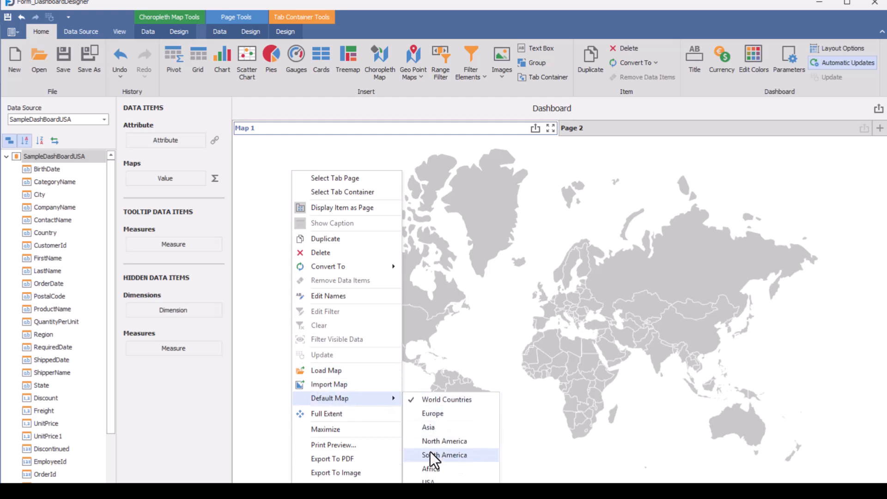
click(430, 481)
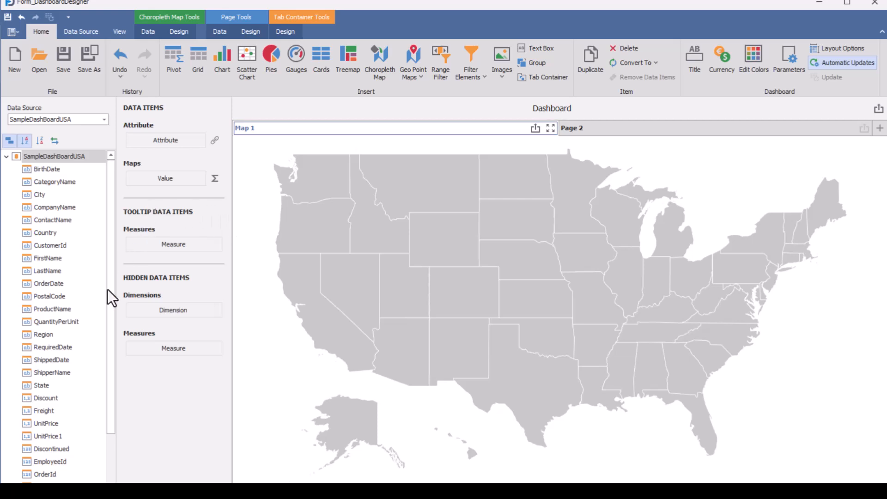
Step: Assign State as the map's attribute and UnitPrice as its value, binding the attribute to the POSTAL map field
drag(47, 388, 164, 142)
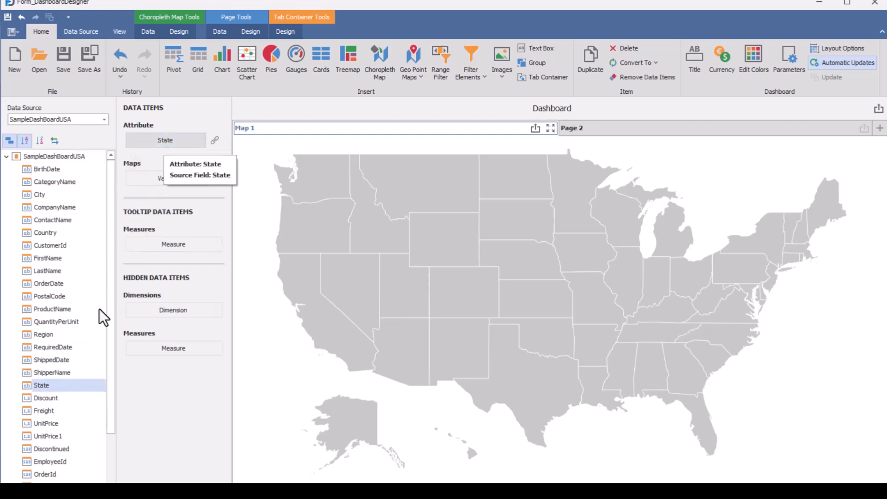
drag(50, 425, 187, 162)
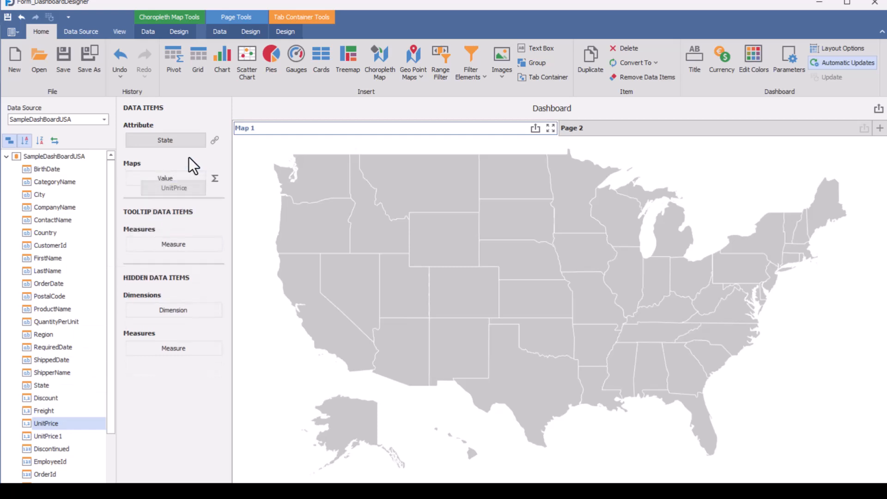
click(216, 141)
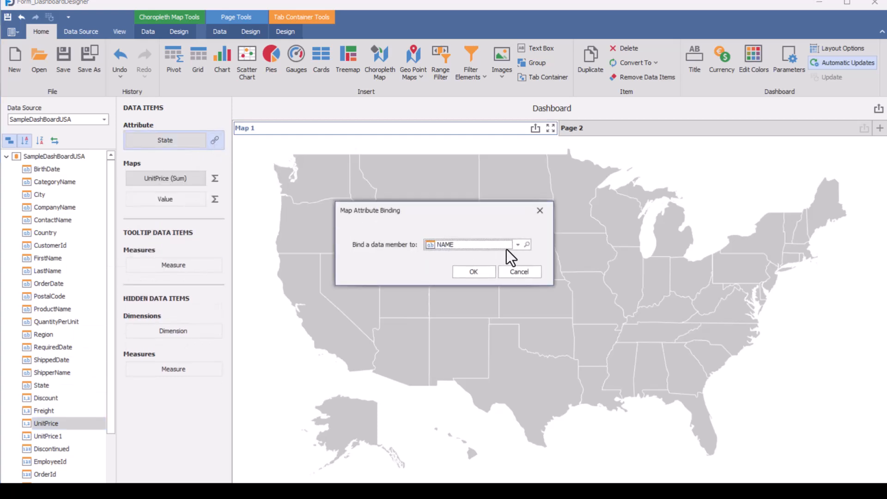
click(517, 244)
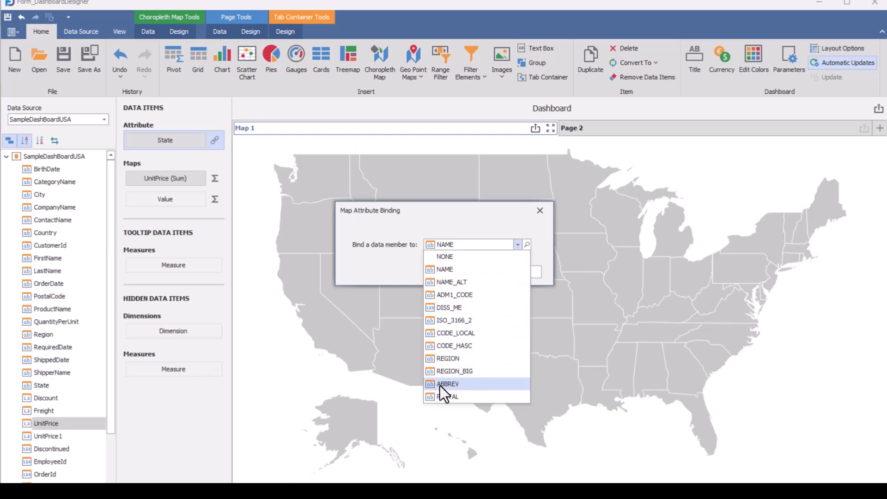
click(444, 396)
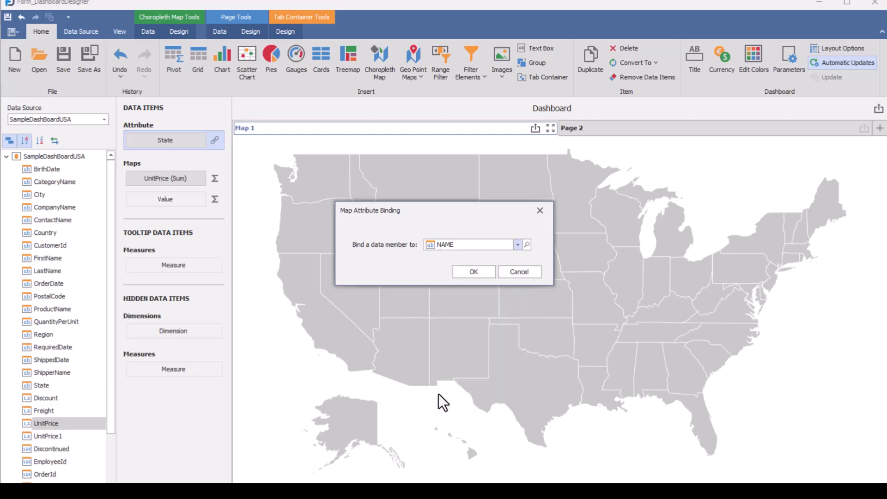
click(469, 272)
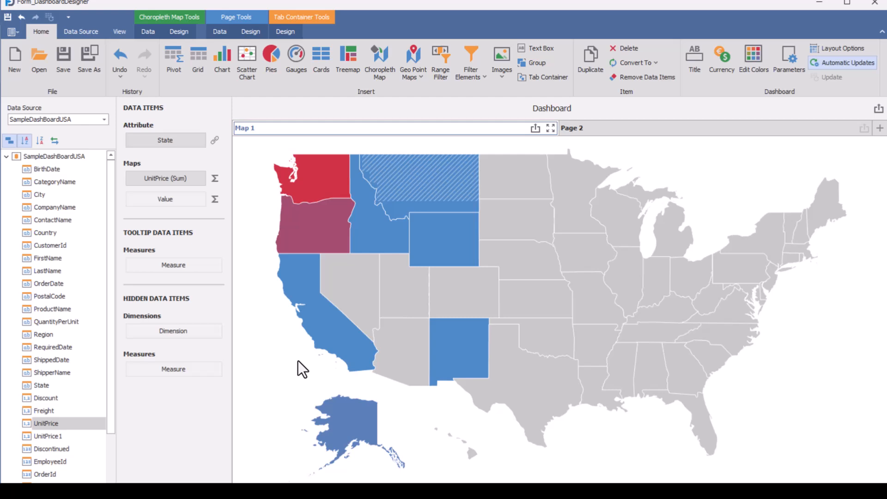
Step: Rename the choropleth map item to "Map - Sales by State"
right_click(281, 153)
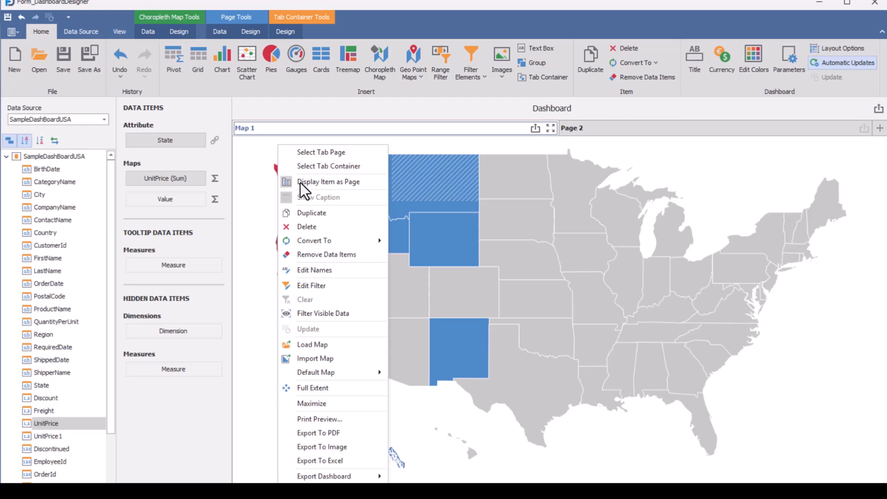
click(316, 271)
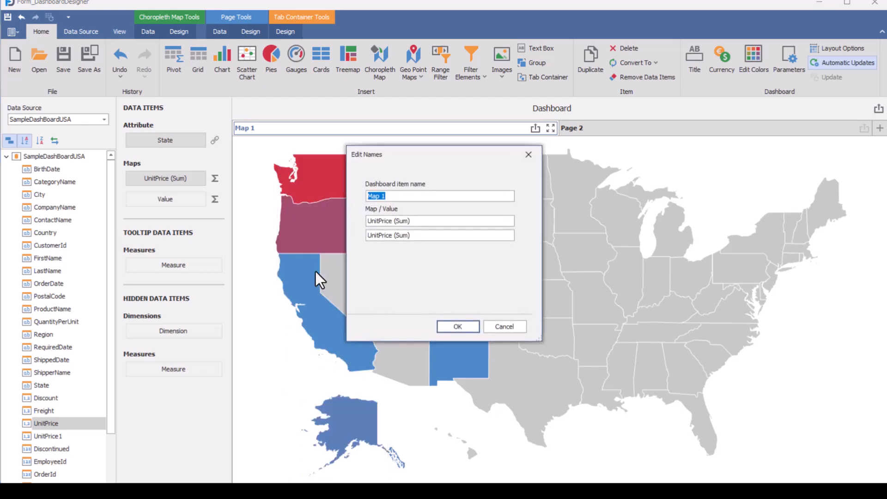
text(Map - Sales by State)
key(Return)
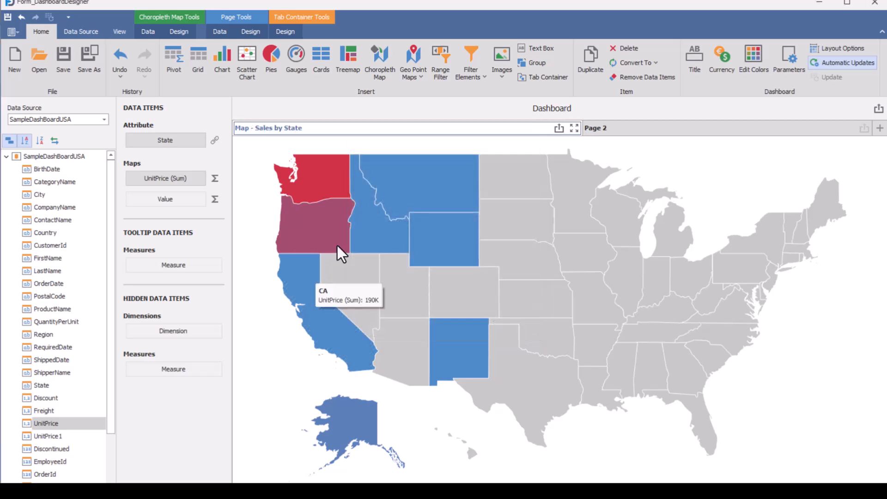
Step: Change the dashboard's title text to "USA Sales"
click(698, 61)
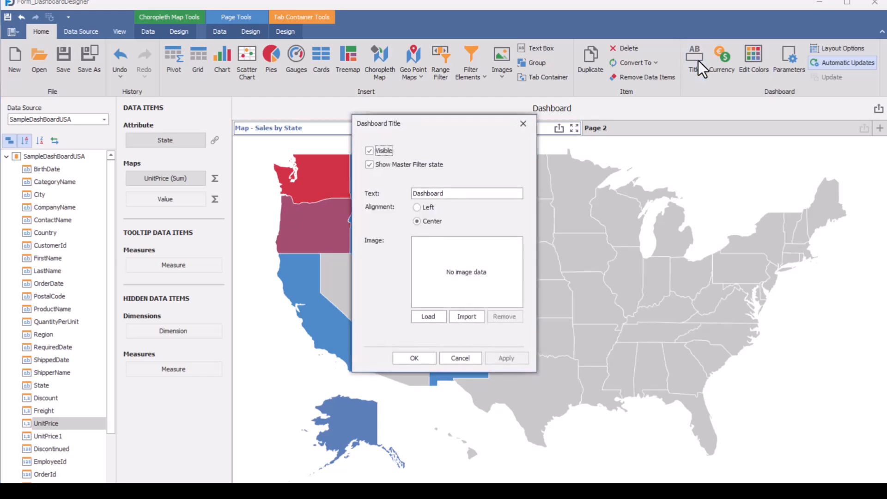
drag(460, 191, 368, 194)
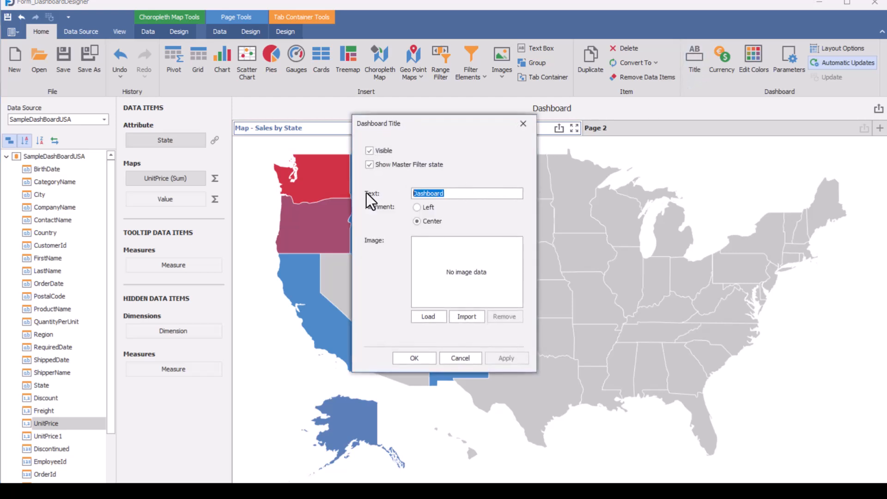
text(USA Sale)
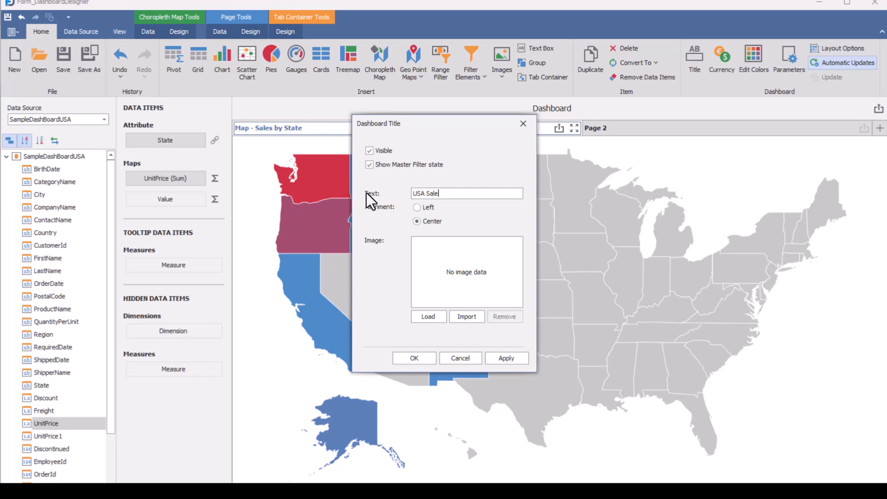
text(s)
click(514, 364)
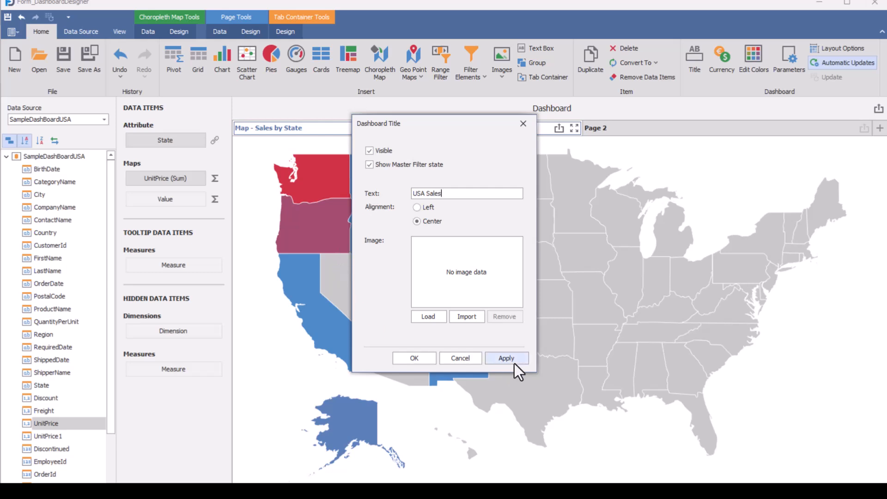
click(431, 362)
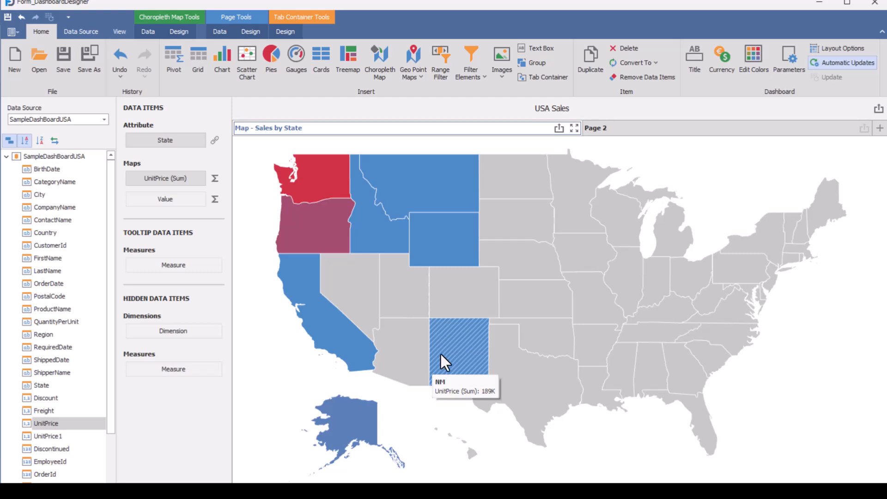
Step: Insert a chart and place it inside the tab container's second page
click(652, 130)
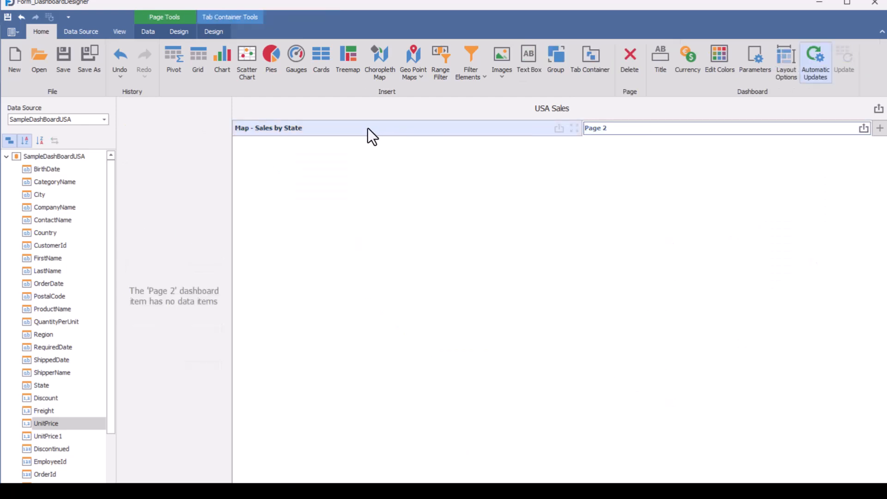
click(219, 59)
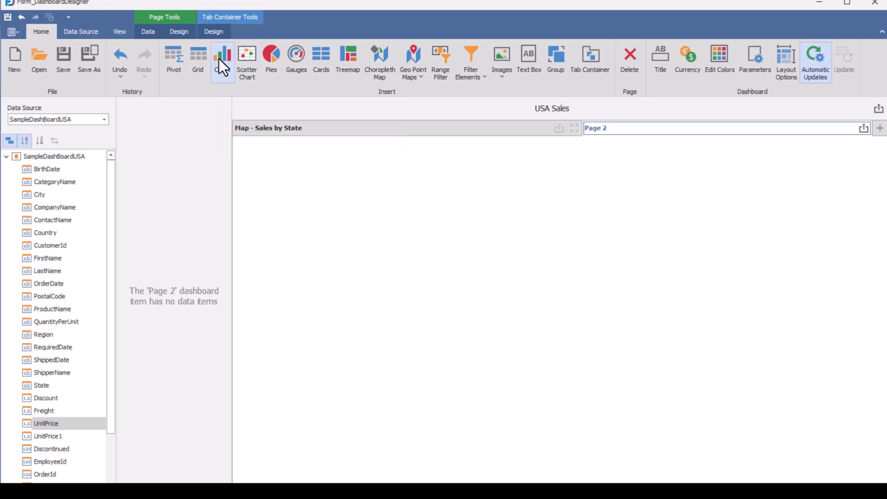
drag(598, 130, 374, 160)
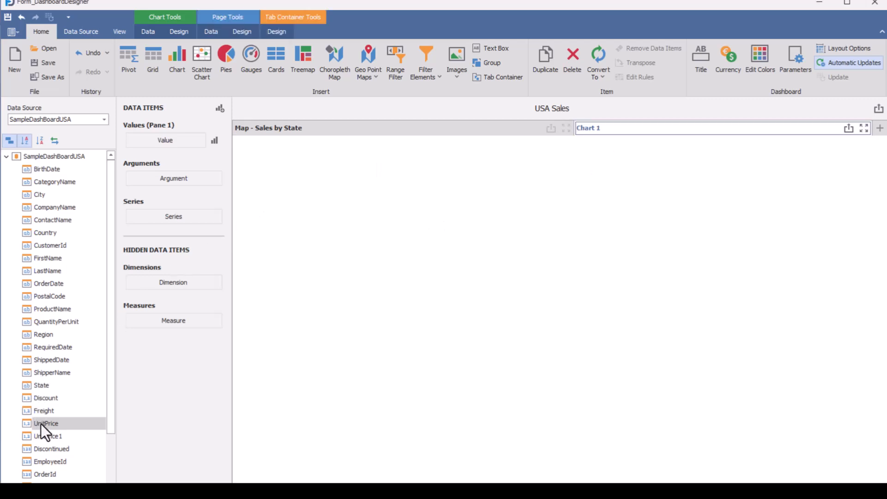
Step: Assign UnitPrice as the chart's value, with State and City as its arguments in that order
mouse_move(44, 424)
mouse_down()
mouse_move(136, 308)
mouse_move(173, 229)
mouse_move(173, 144)
mouse_up()
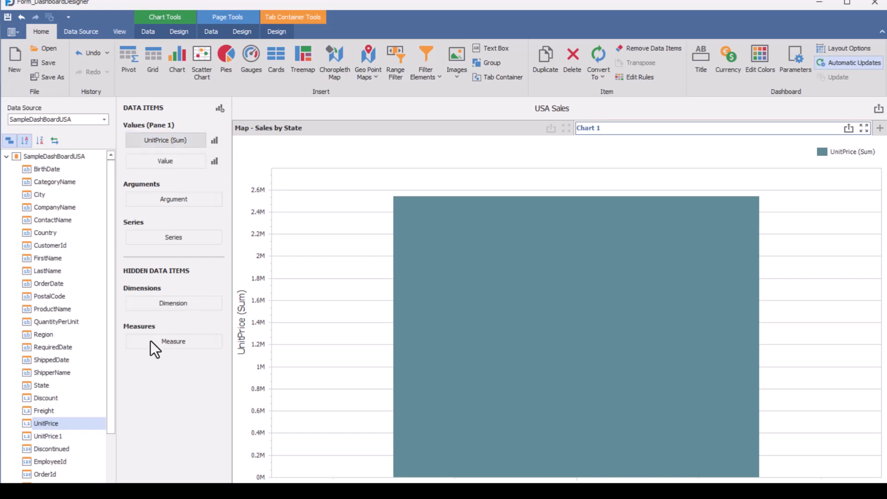
drag(43, 385, 170, 209)
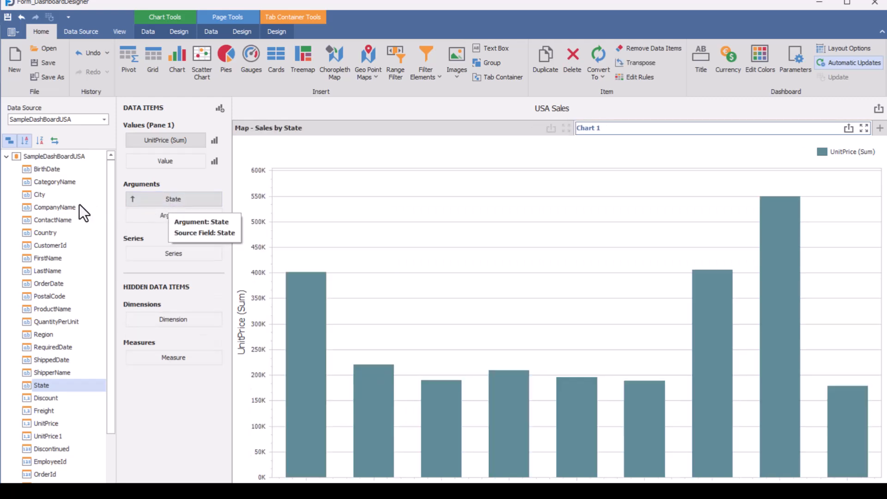
drag(40, 195, 163, 216)
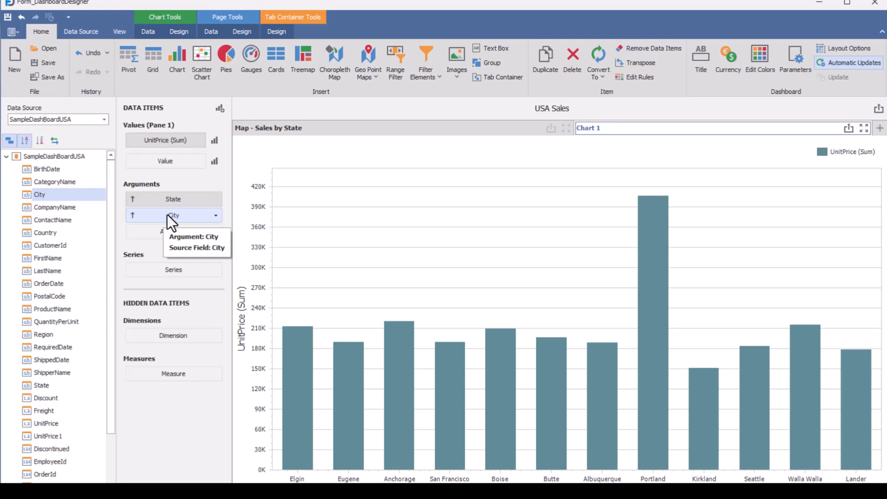
Step: Color the chart by hue for both the State and City arguments
click(216, 201)
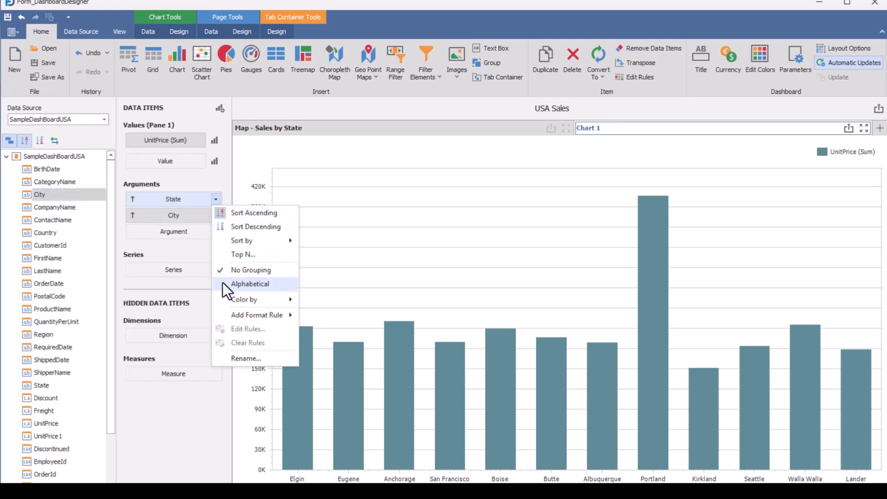
mouse_move(231, 299)
click(325, 328)
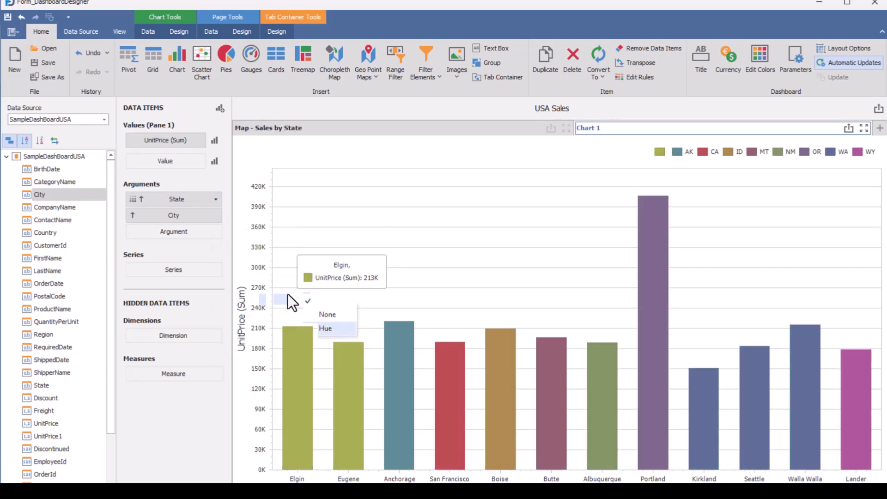
click(215, 216)
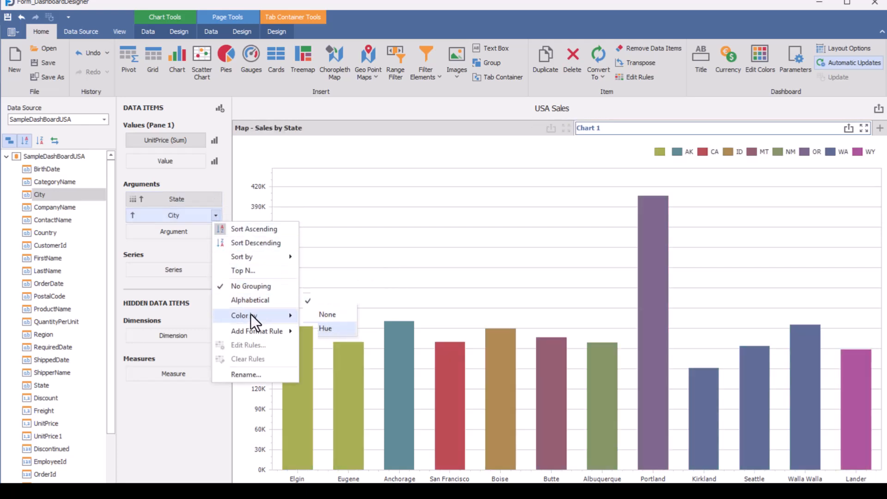
mouse_move(252, 316)
click(312, 345)
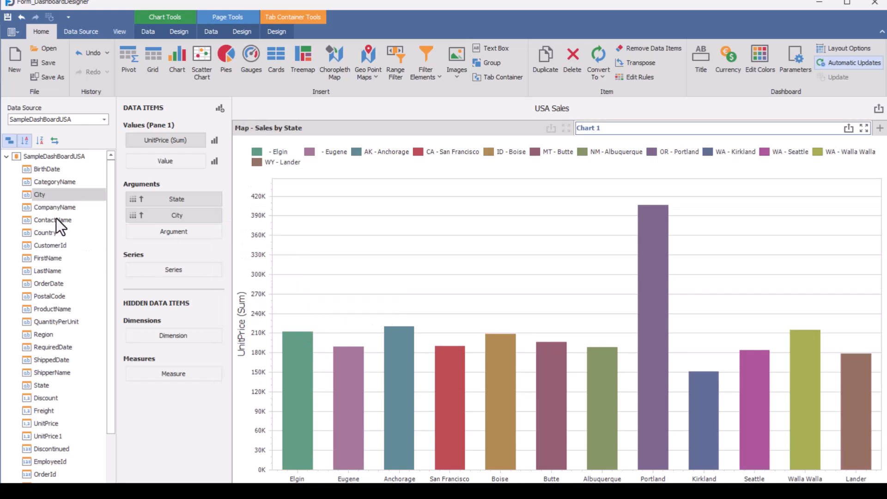
Step: Add CategoryName and ProductName, in that order, as further chart arguments and color both by hue
drag(46, 182, 168, 230)
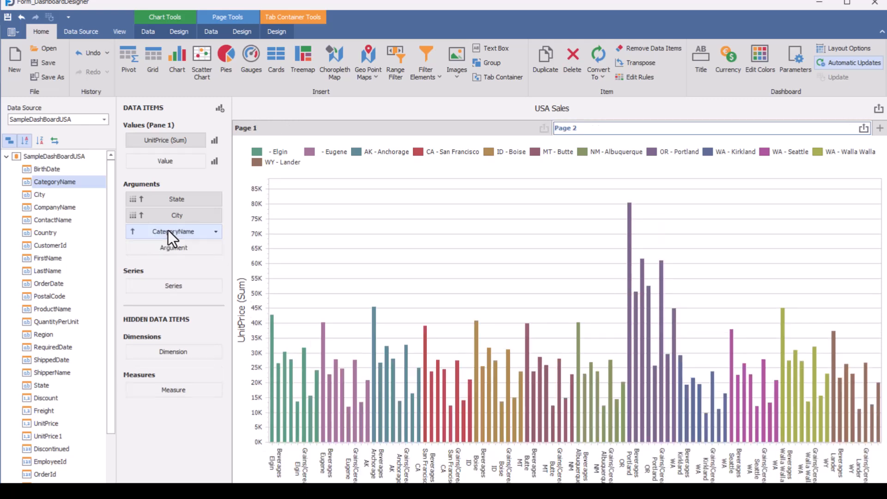
click(216, 232)
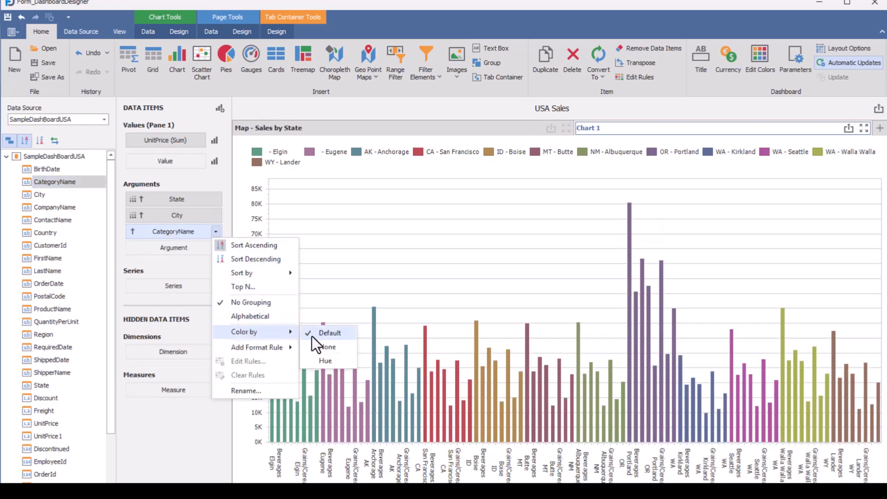
click(321, 364)
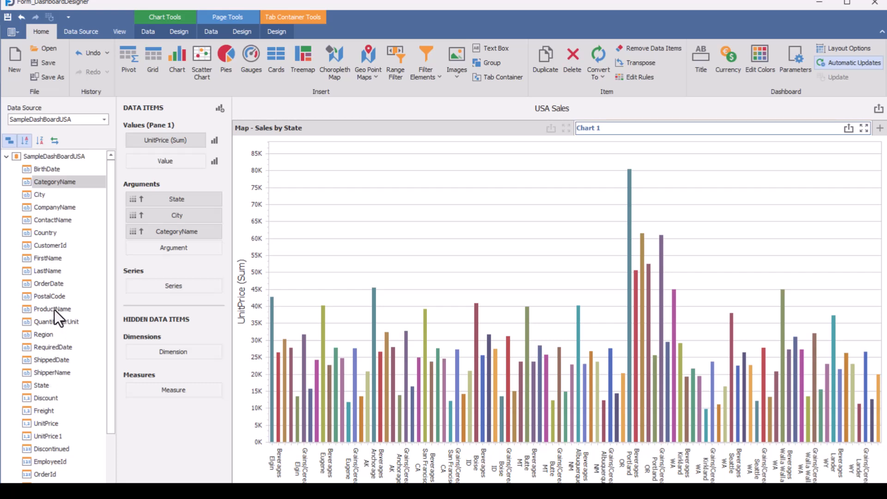
drag(54, 310, 175, 250)
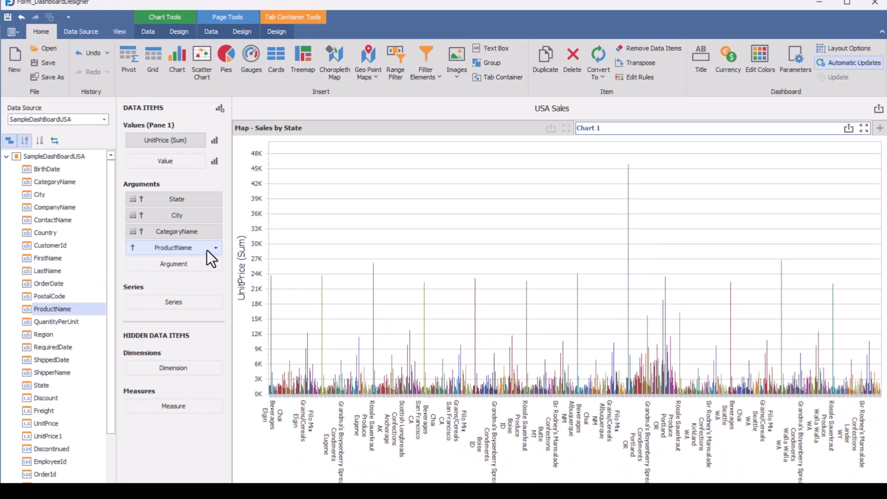
click(216, 248)
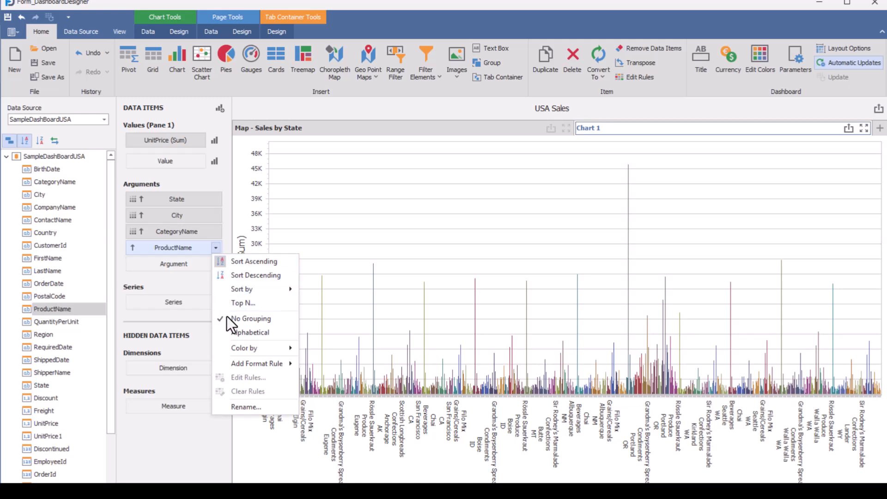
mouse_move(281, 351)
click(316, 380)
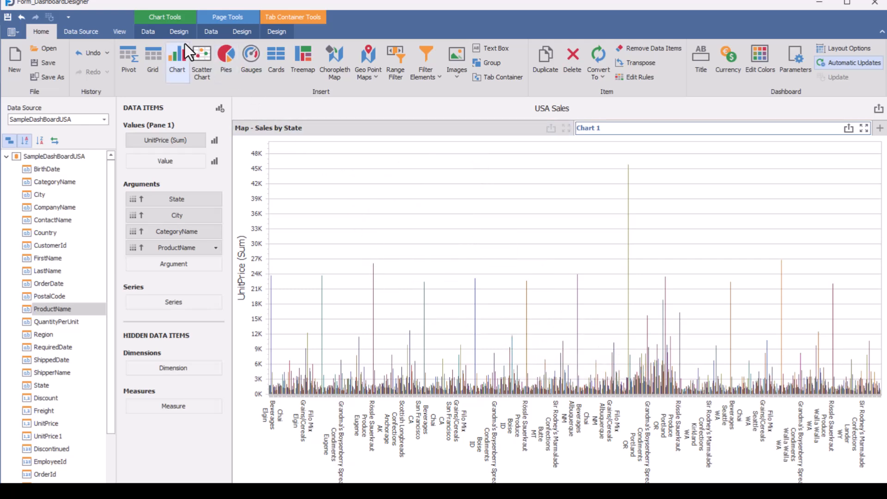
Step: Enable drill-down on the chart's arguments
click(152, 34)
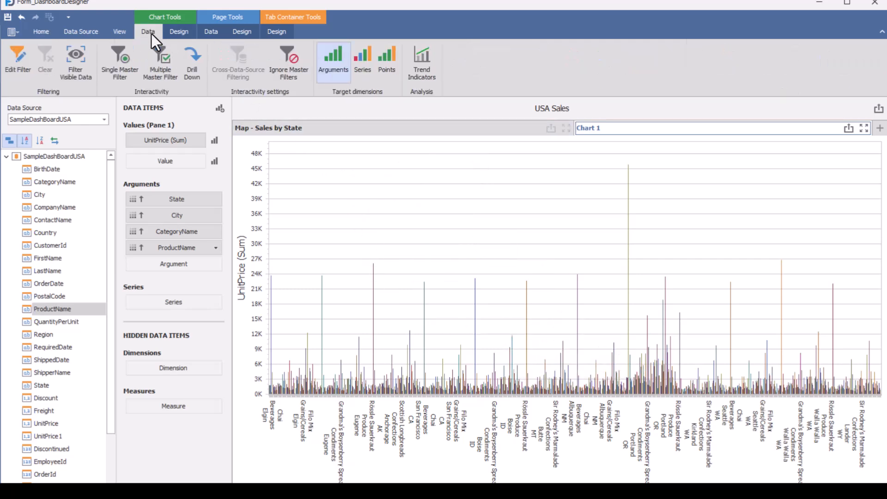
click(191, 63)
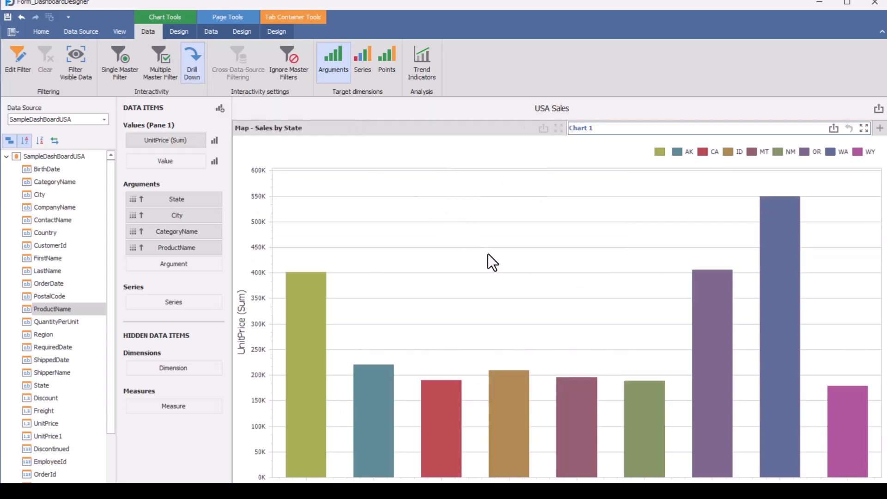
Step: Drill down in the chart through WA, Walla Walla and Dairy Products, and drill back up to the state level
mouse_move(311, 347)
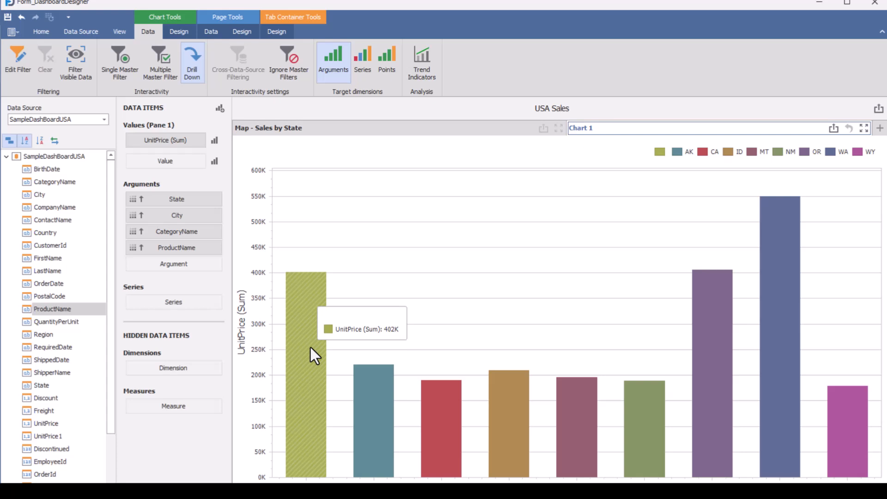
mouse_move(779, 363)
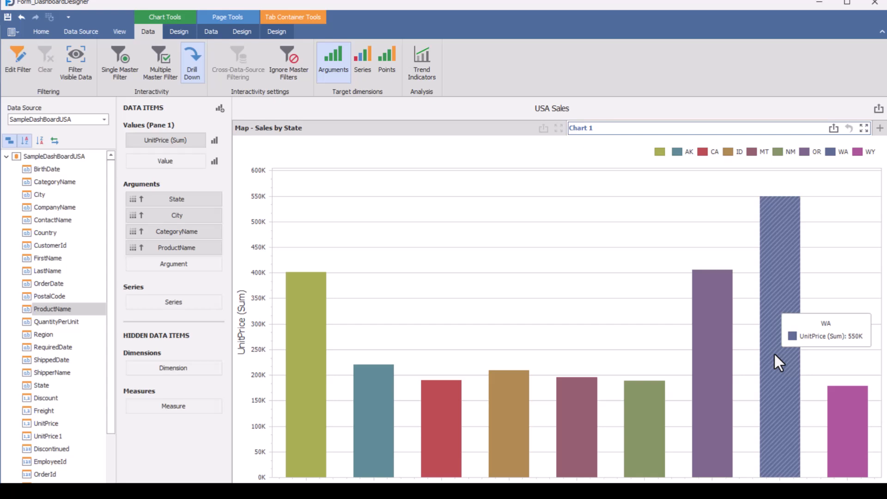
click(774, 355)
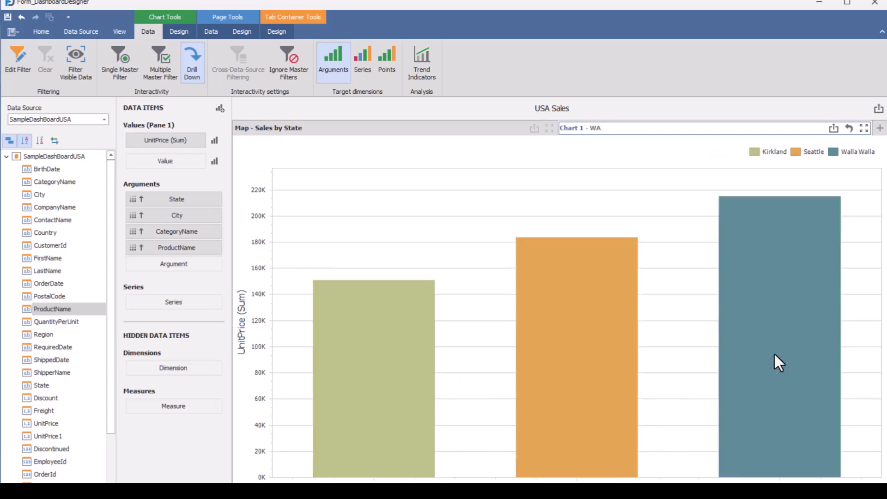
click(758, 370)
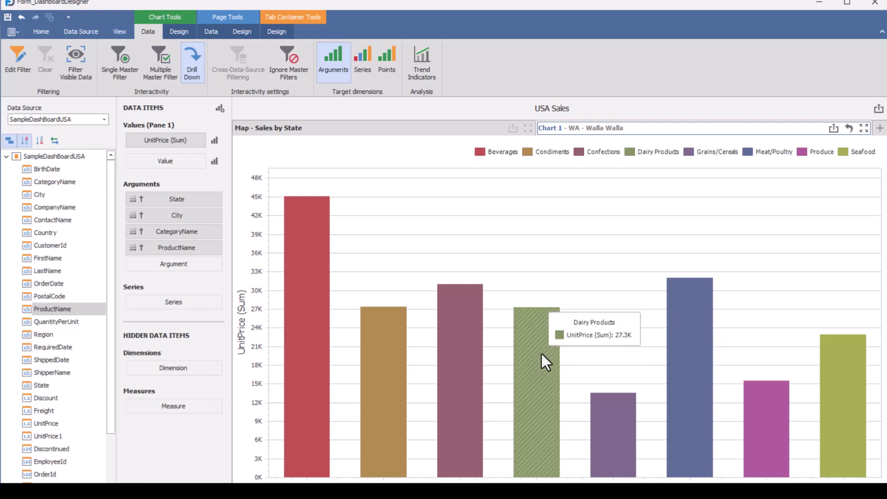
click(542, 355)
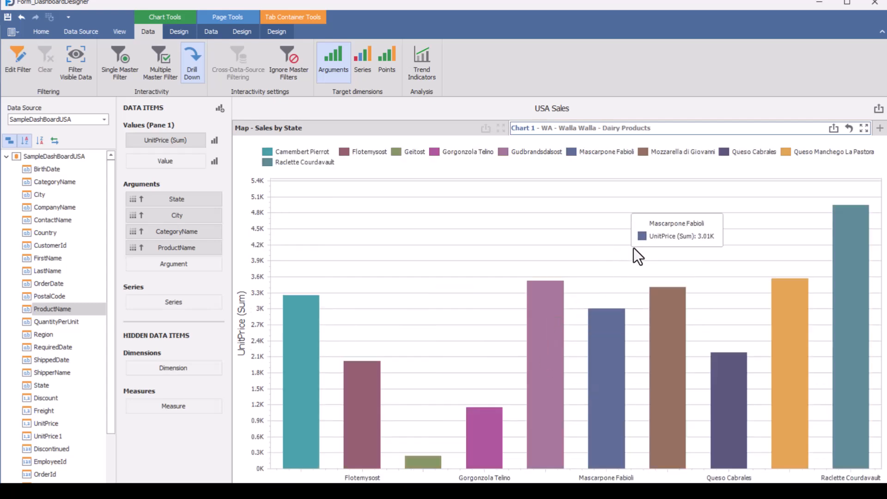
click(848, 129)
click(848, 130)
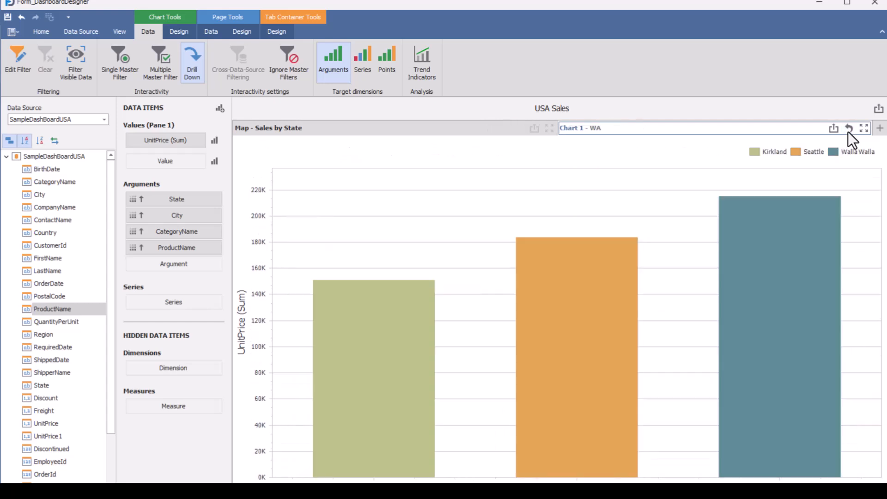
click(848, 130)
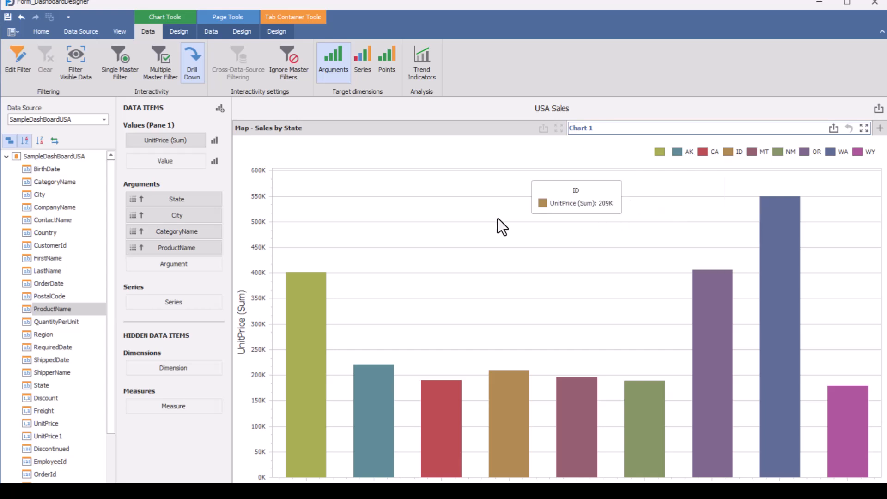
Step: Rename the bar chart item as "Sales By State/City/Category/Product"
right_click(383, 151)
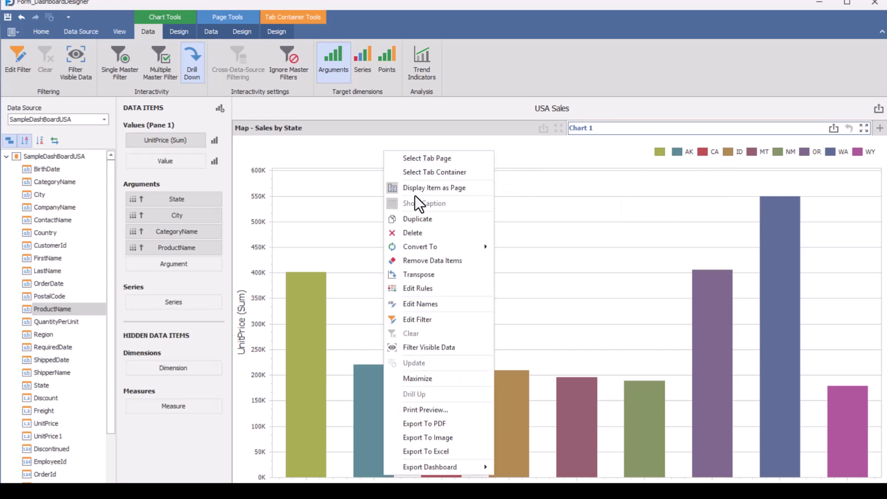
click(417, 303)
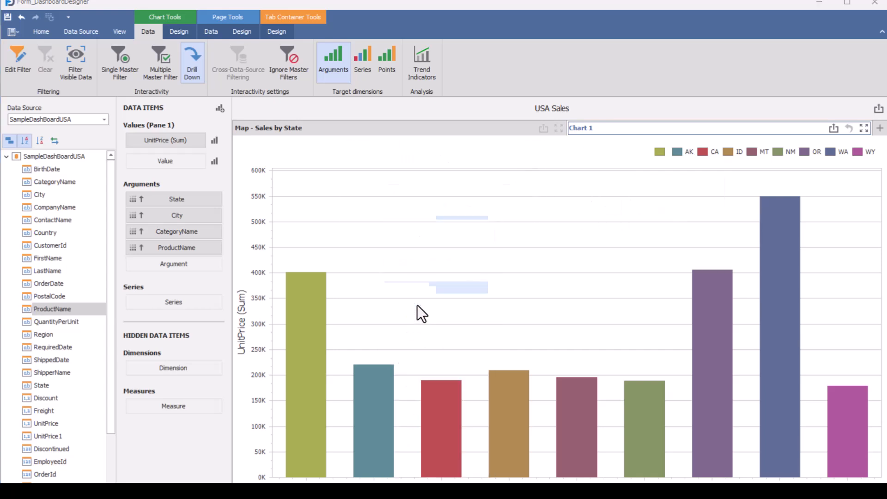
text(Sae)
key(BackSpace)
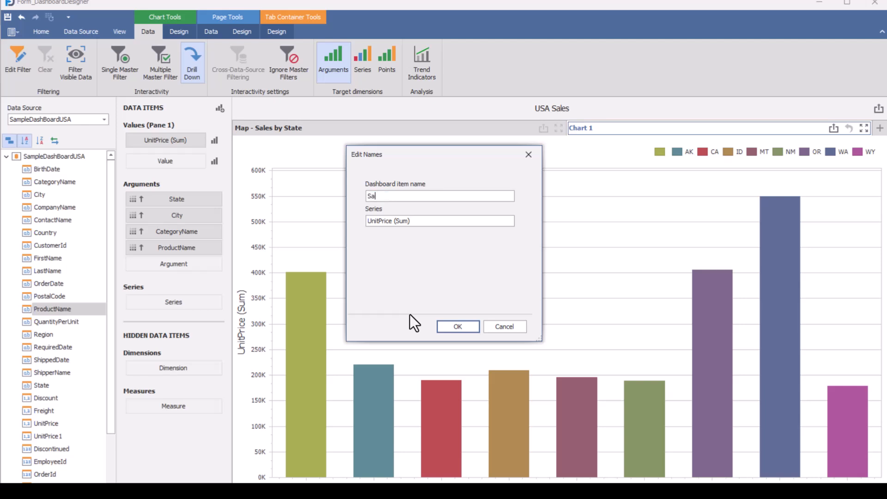
text(les By State/City/Category/Produt)
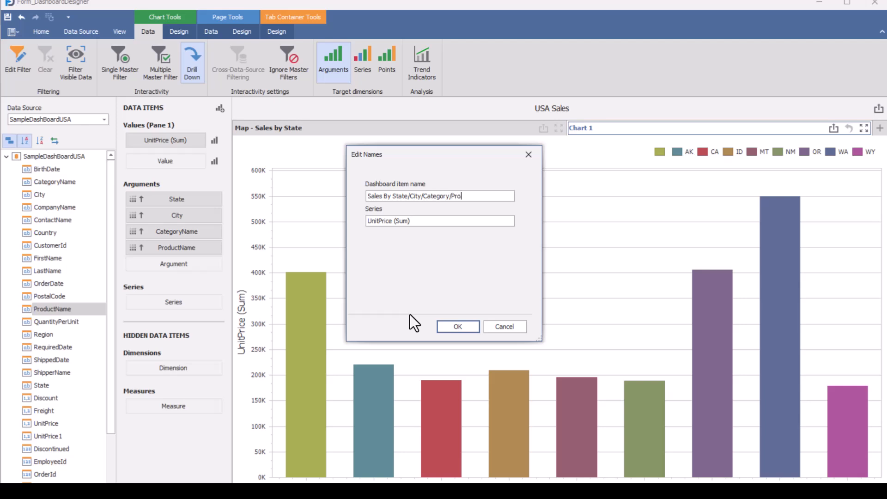
key(BackSpace)
key(BackSpace)
key(BackSpace)
key(BackSpace)
text(oduct)
key(Return)
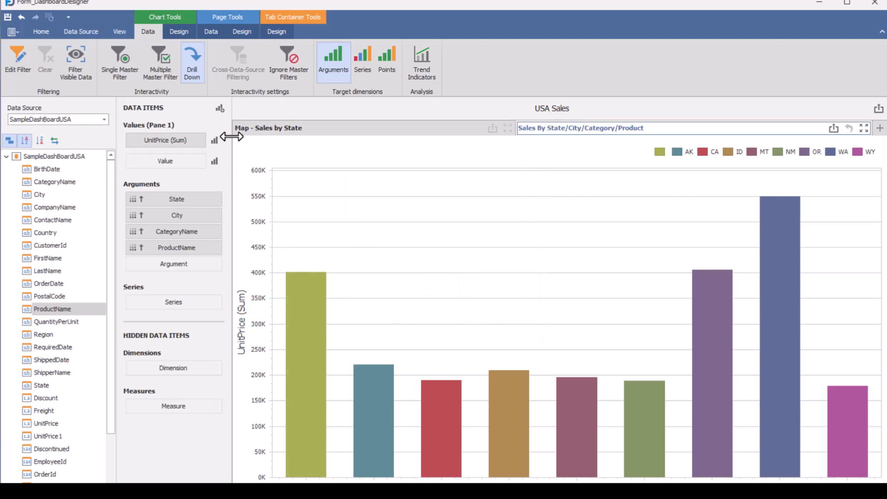
Step: Insert a pie chart and place it below the bar chart on the tab container's second page
click(43, 30)
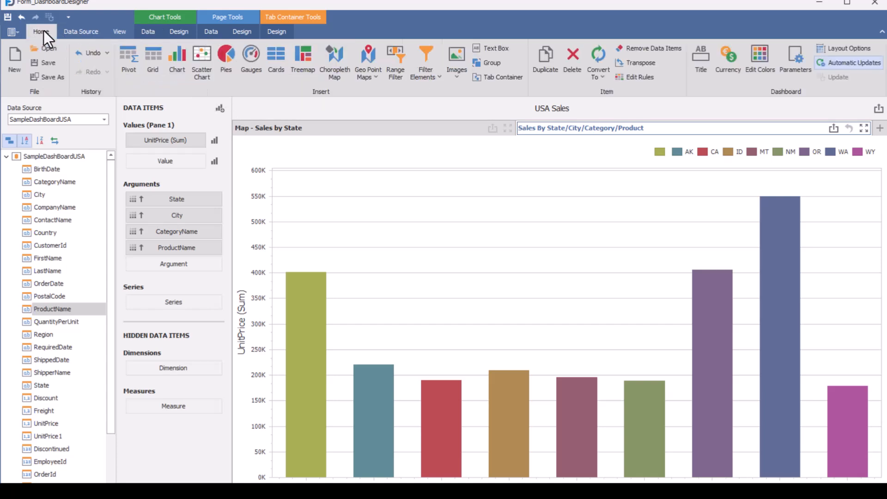
click(226, 55)
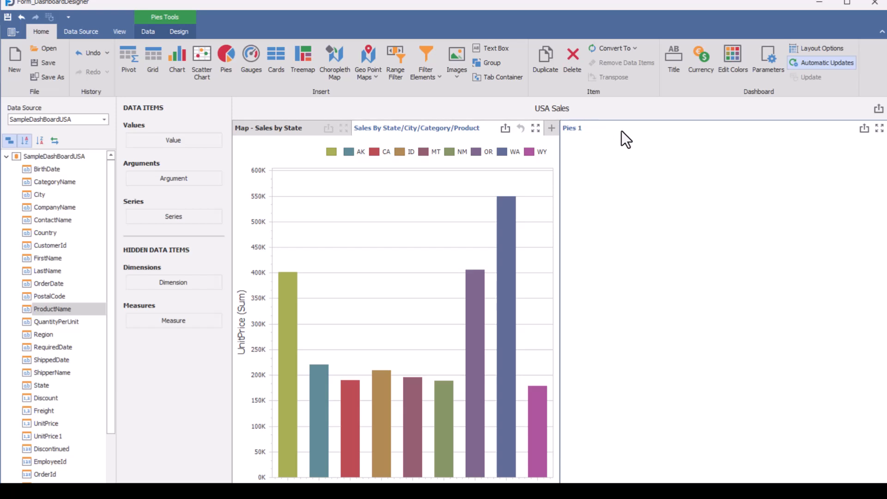
drag(626, 128, 370, 440)
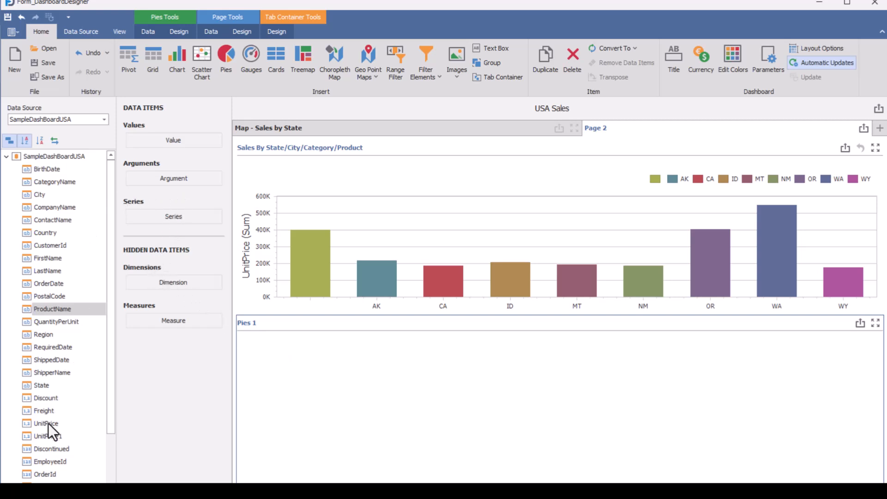
Step: Assign UnitPrice as the pie chart's value, with CompanyName, CategoryName and ProductName as its arguments in that order
drag(48, 425, 171, 146)
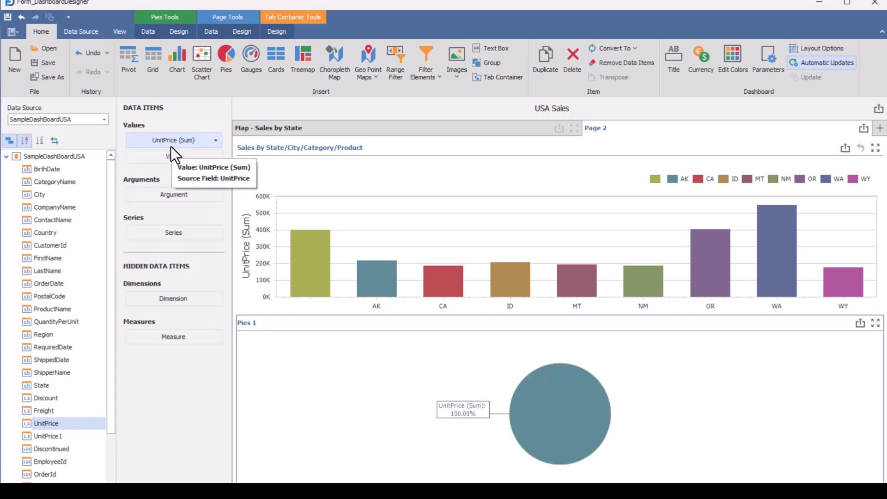
drag(45, 208, 164, 194)
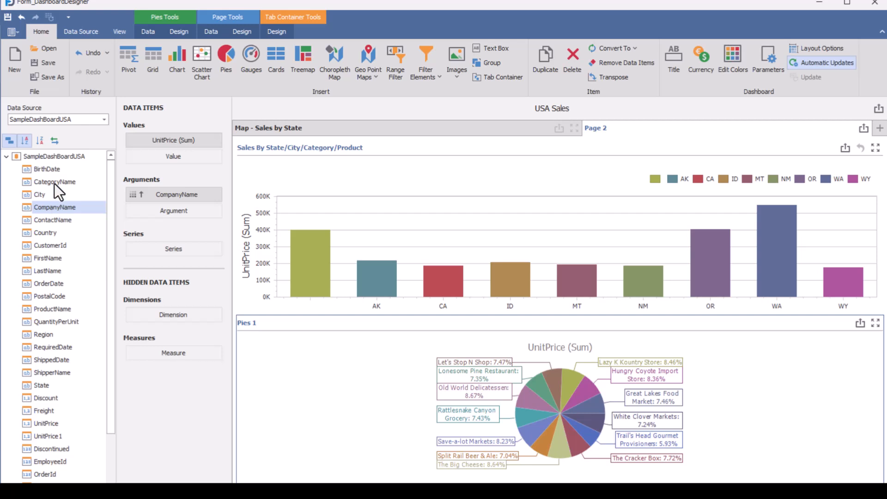
drag(54, 184, 154, 207)
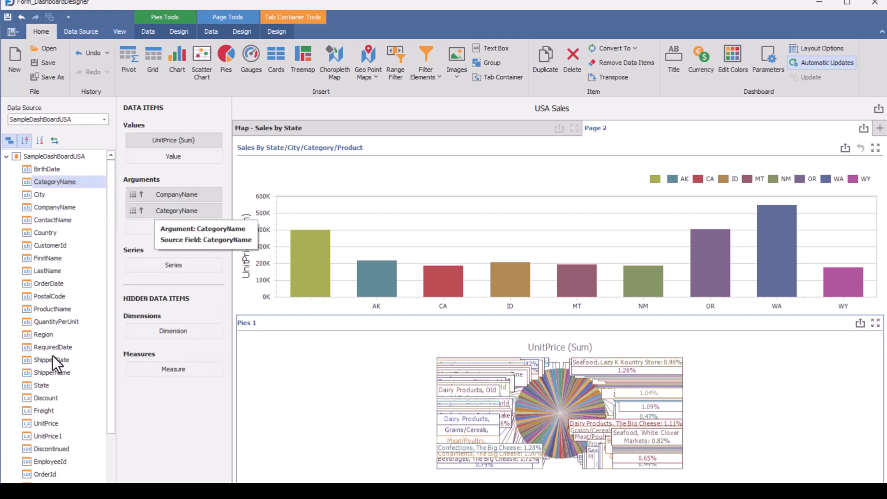
drag(50, 308, 169, 230)
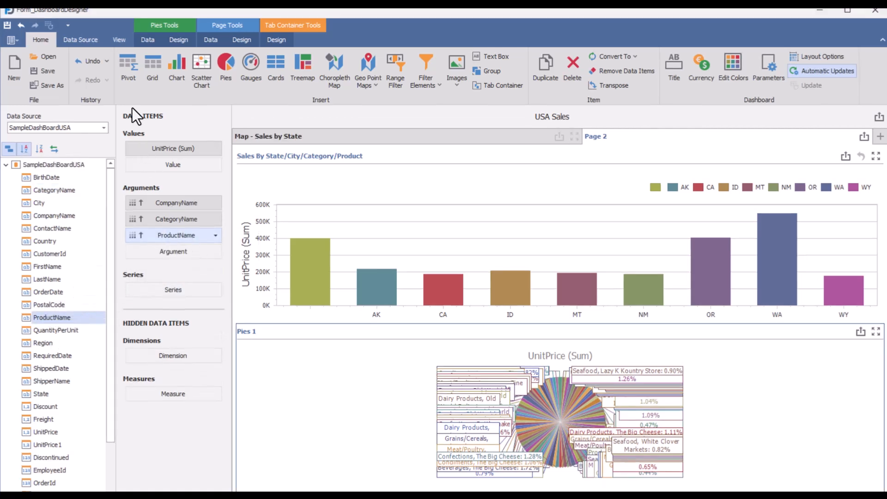
Step: Enable drill-down on the pie chart and rename the item as "Sales by Company"
click(148, 41)
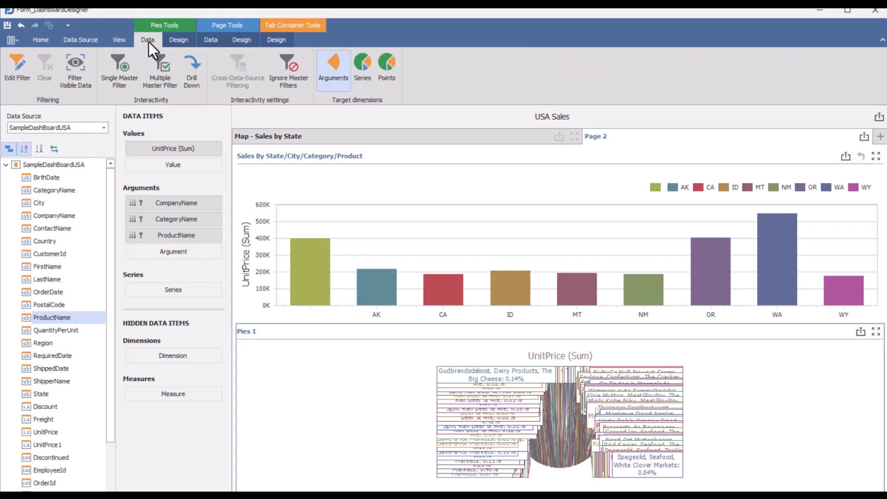
click(194, 70)
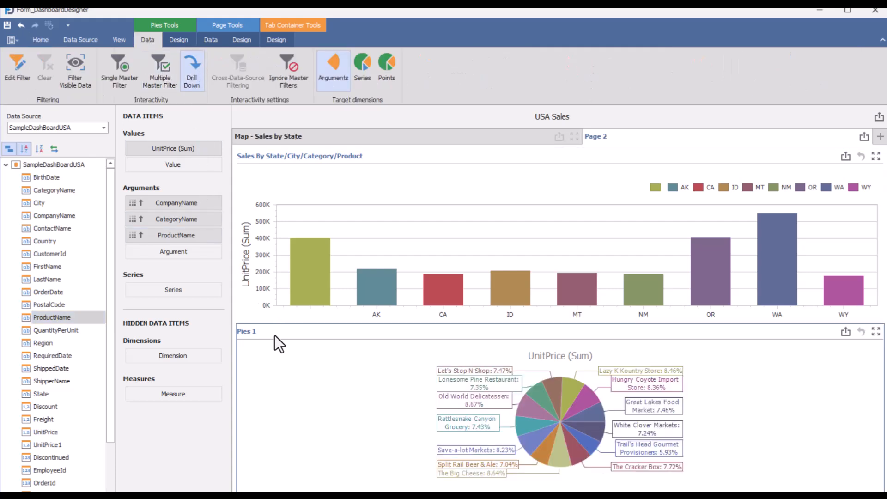
right_click(315, 386)
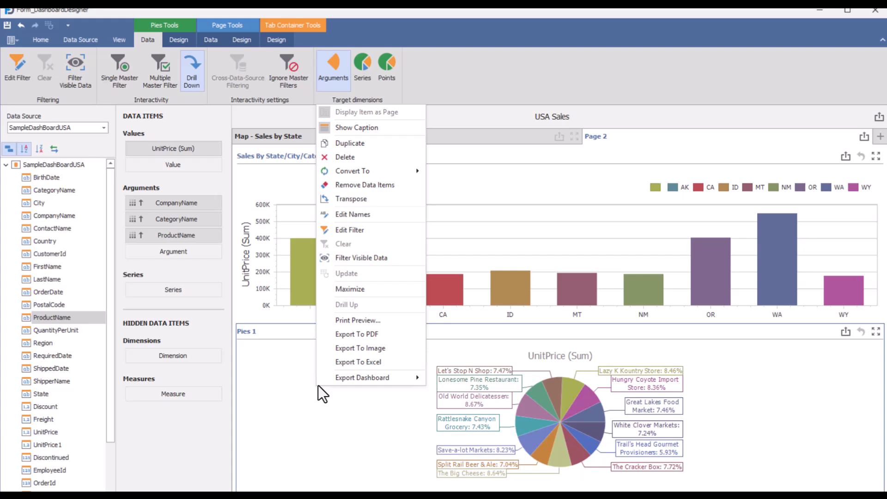
click(367, 216)
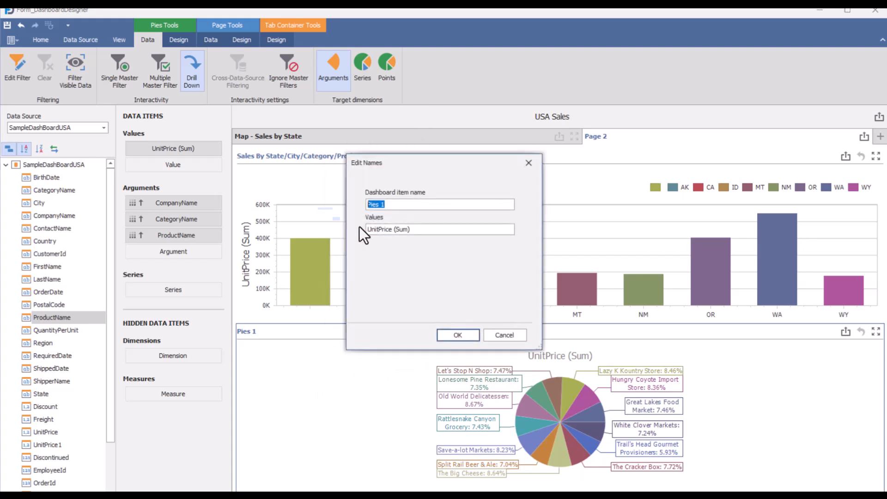
text(Sales by Company)
key(Return)
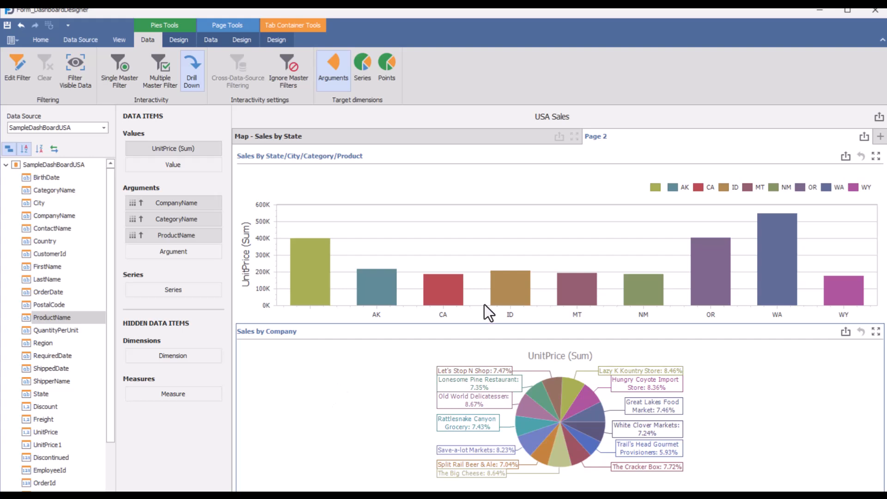
Step: Add a third page to the tab container and rename the second page as "Sales Charts"
click(880, 138)
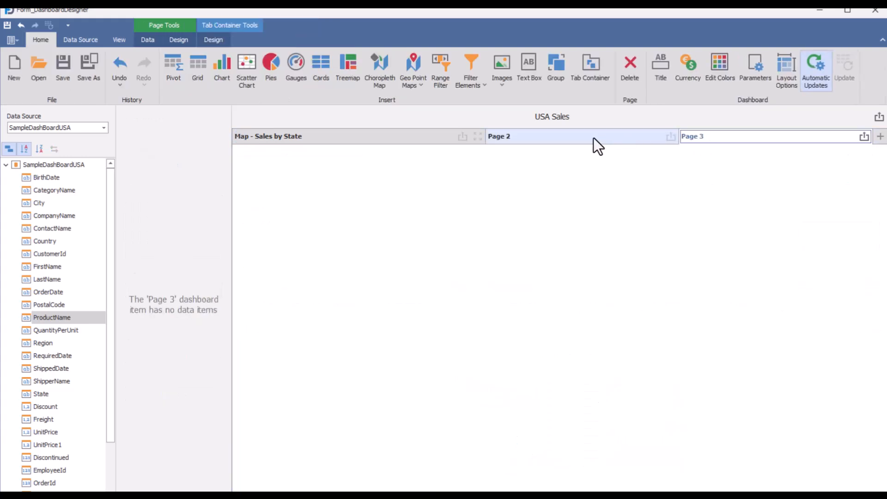
right_click(574, 138)
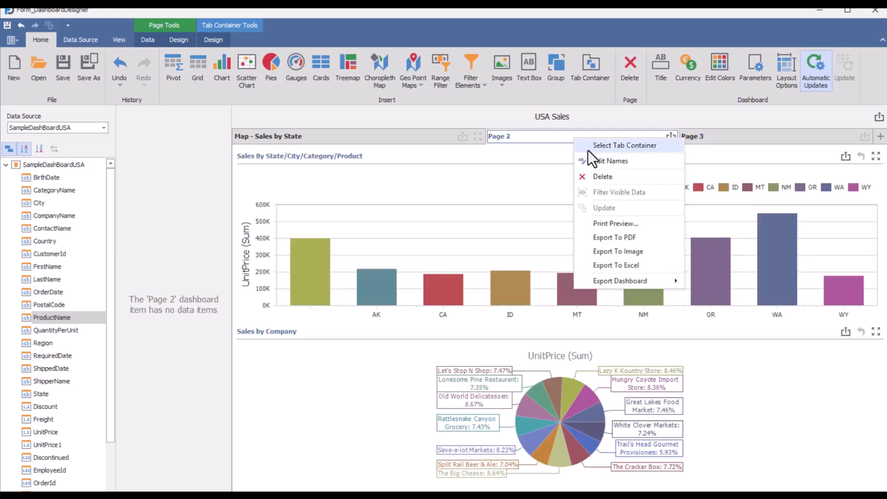
click(595, 163)
text(Sales Charts)
key(Return)
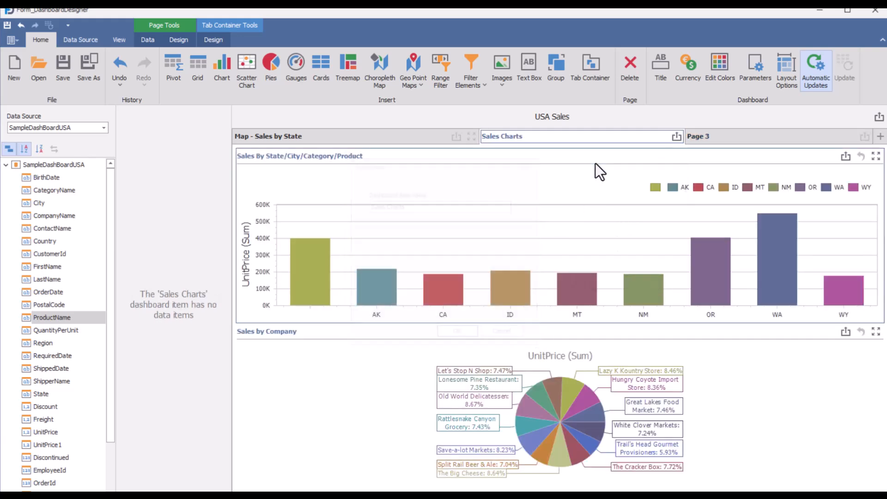
Step: Rename the tab container's third page as "Filters"
click(708, 136)
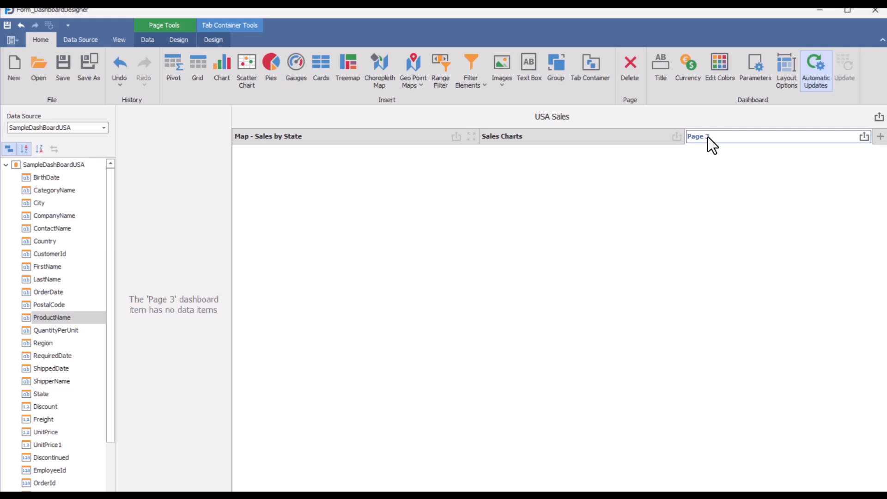
right_click(707, 137)
click(727, 166)
text(Filters)
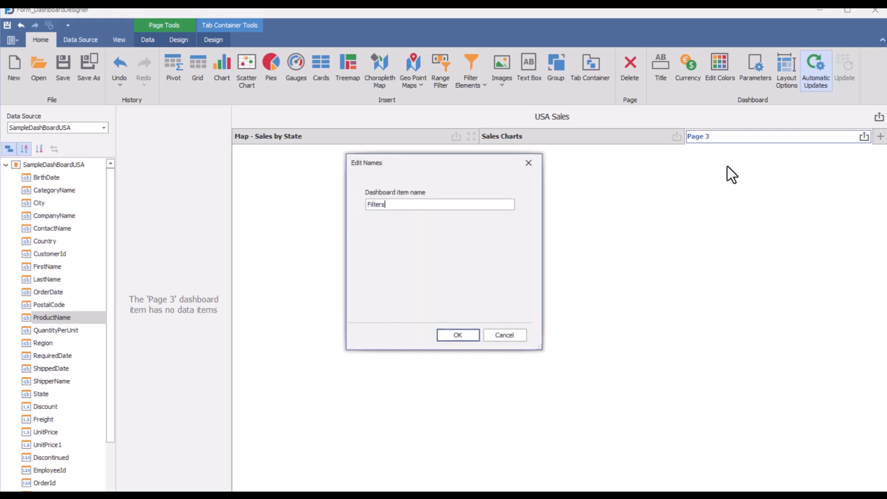
key(Return)
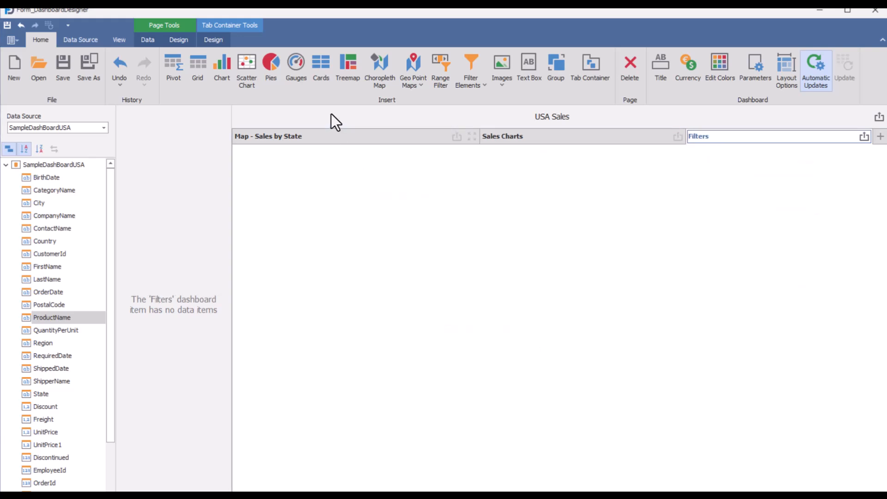
Step: Insert a list box filter on the Filters page and assign CategoryName as its dimension
click(472, 76)
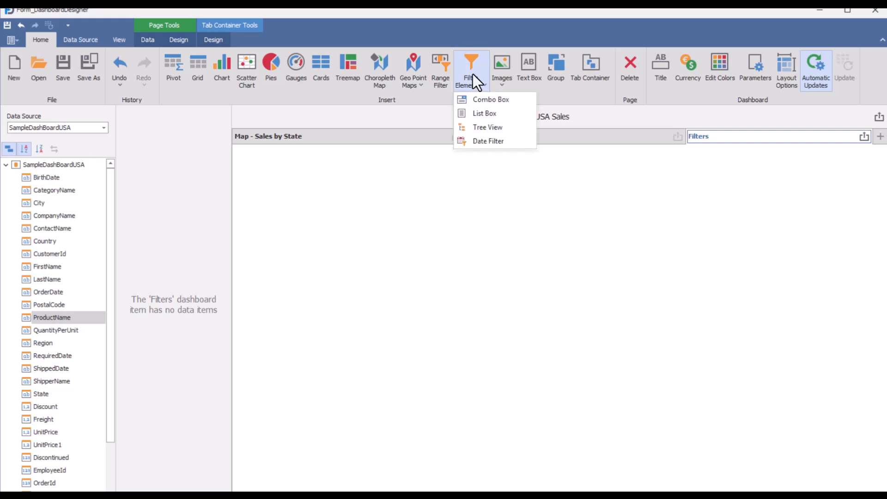
click(482, 115)
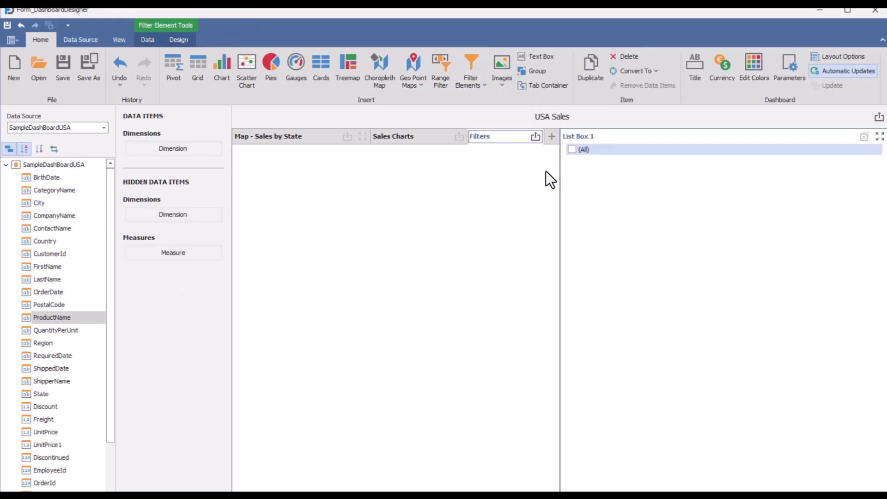
drag(606, 138, 348, 159)
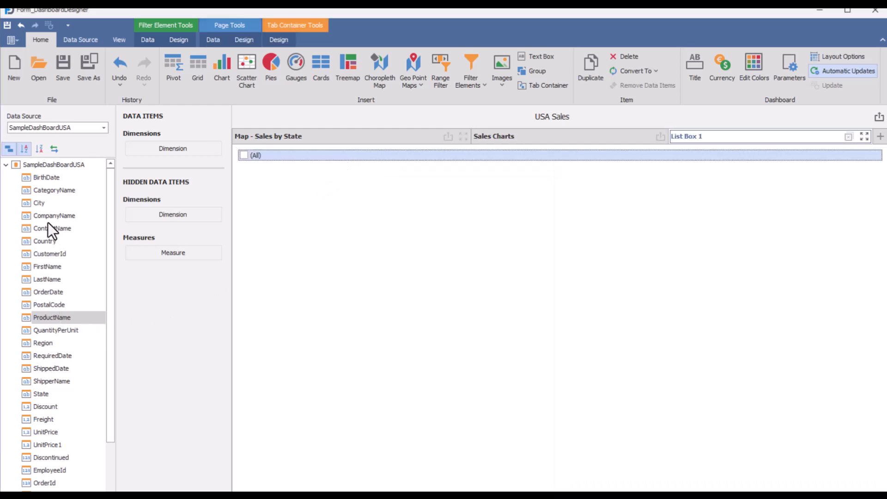
drag(47, 194, 156, 152)
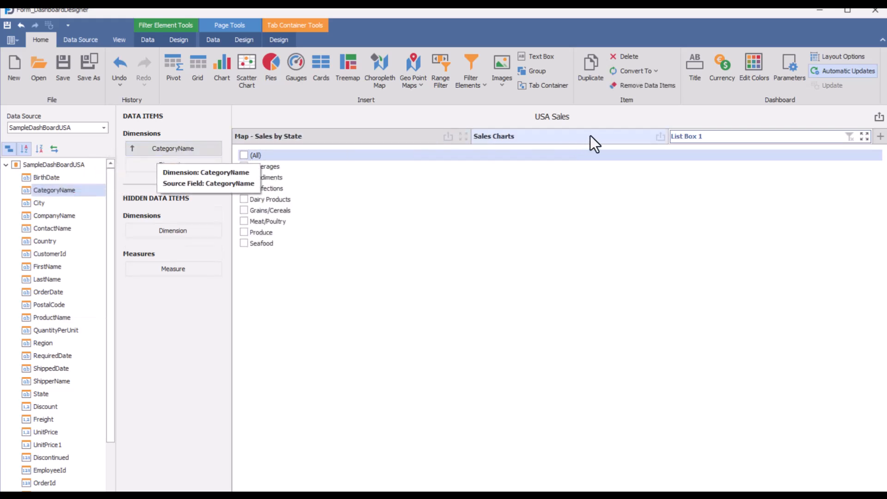
Step: Insert a second list box filter and place it to the right of the category list box on the Filters page
click(479, 64)
click(480, 112)
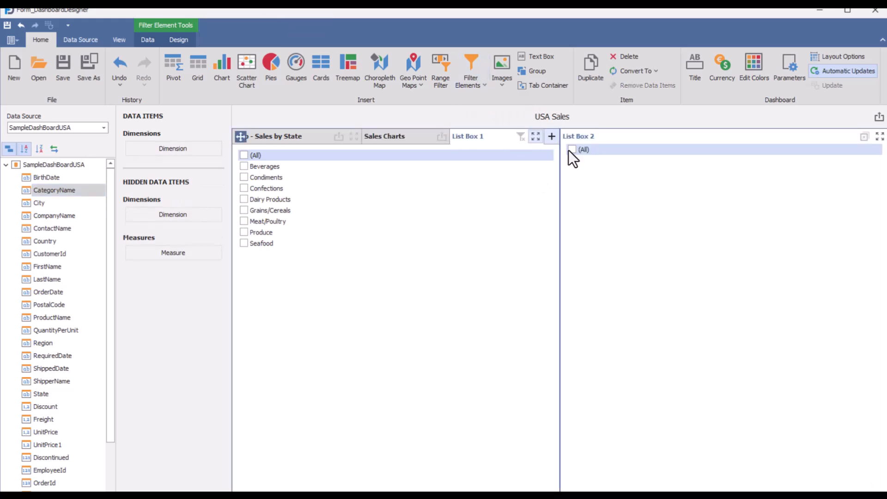
drag(625, 136, 805, 242)
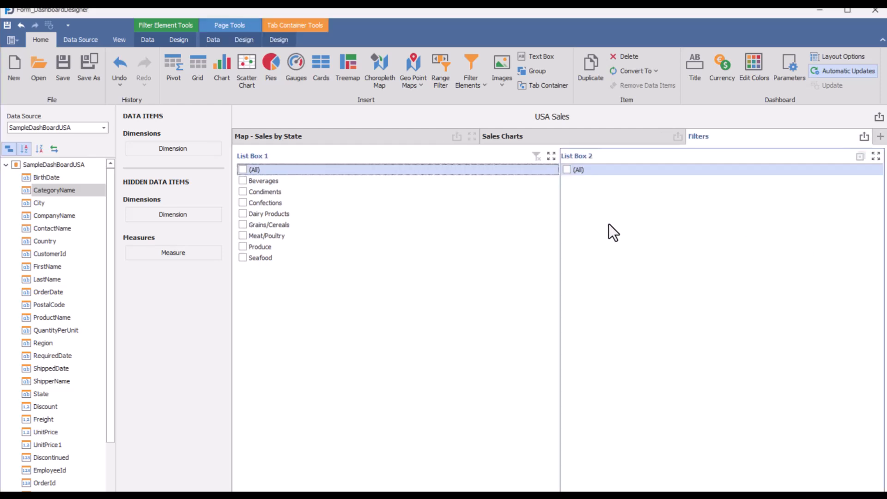
Step: Rename the list box of product categories as "Category Name"
click(346, 278)
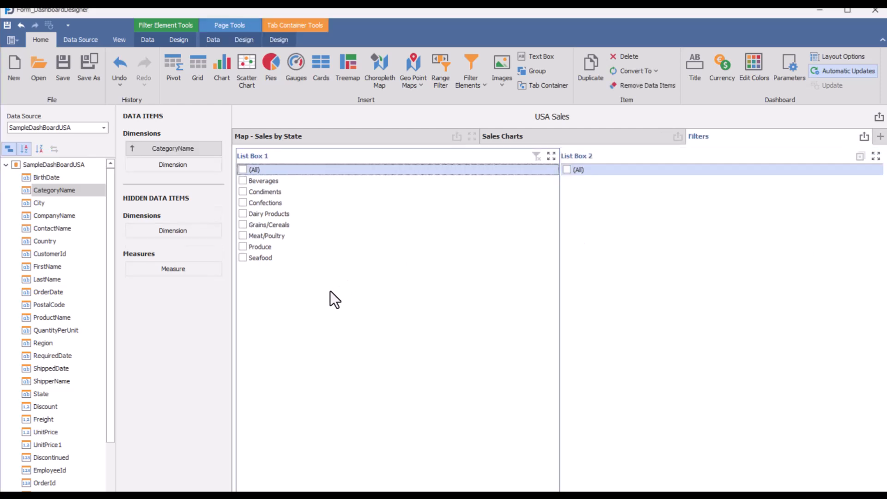
right_click(320, 245)
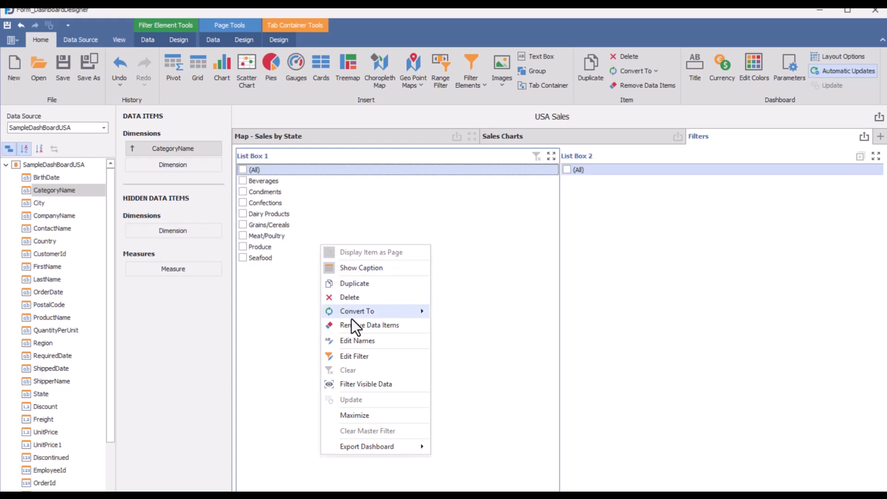
click(357, 340)
text(Cate)
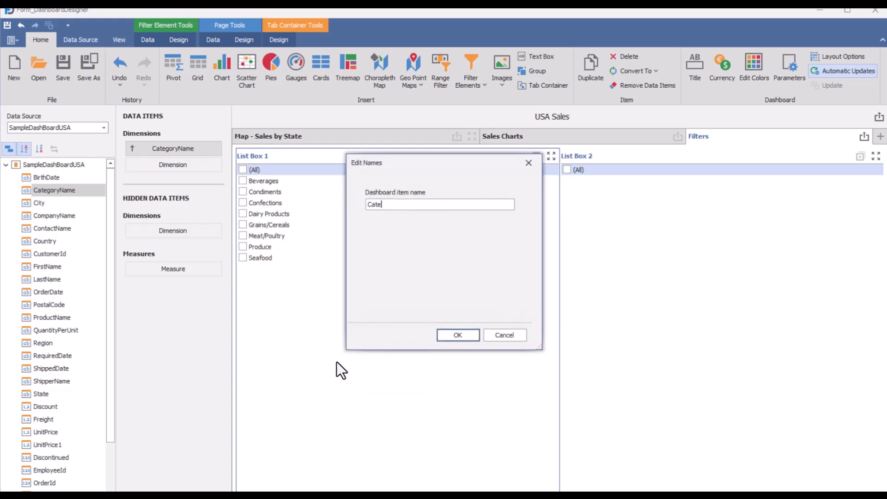
text(gory Name)
key(Return)
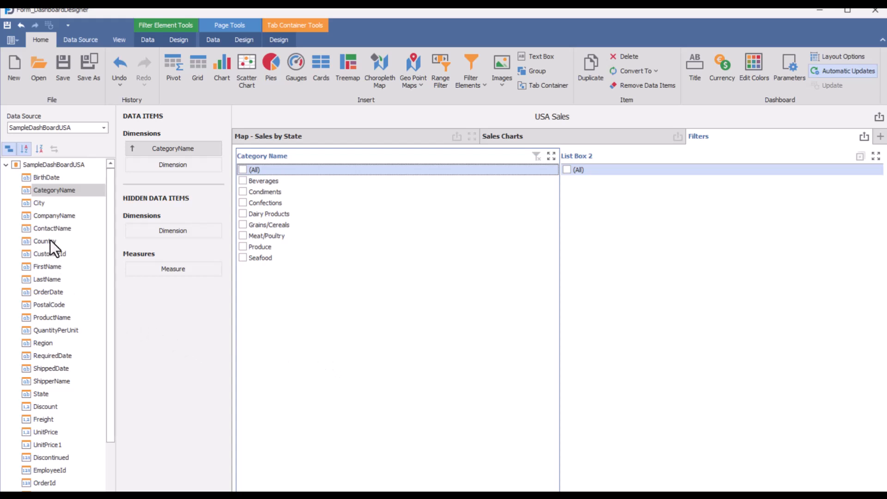
Step: Assign CompanyName as the second list box's dimension and rename the item as "Company Name"
drag(50, 217, 169, 153)
click(591, 245)
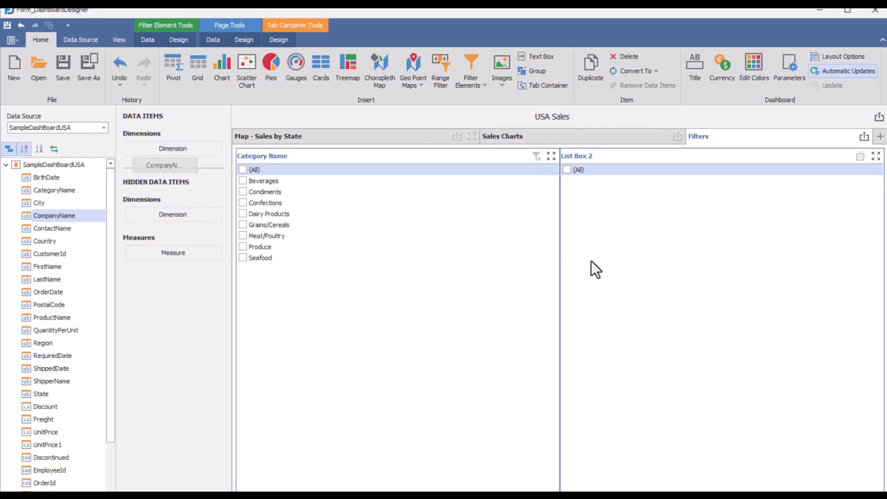
right_click(597, 352)
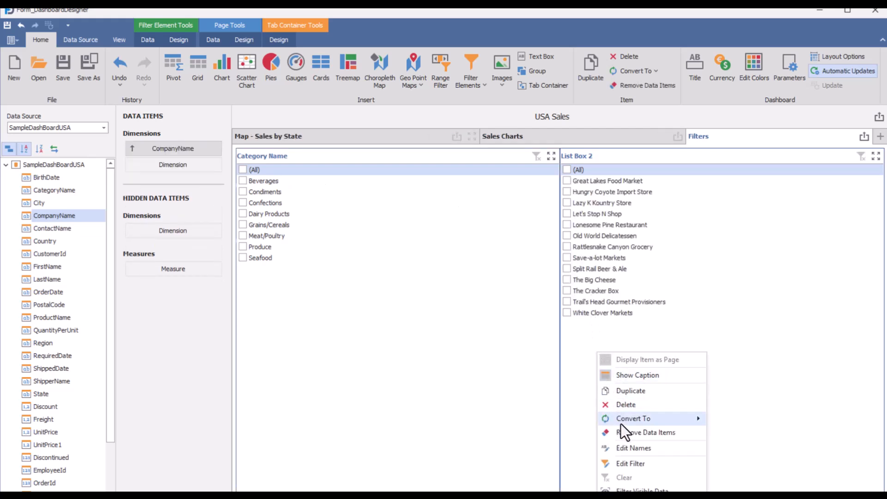
click(625, 449)
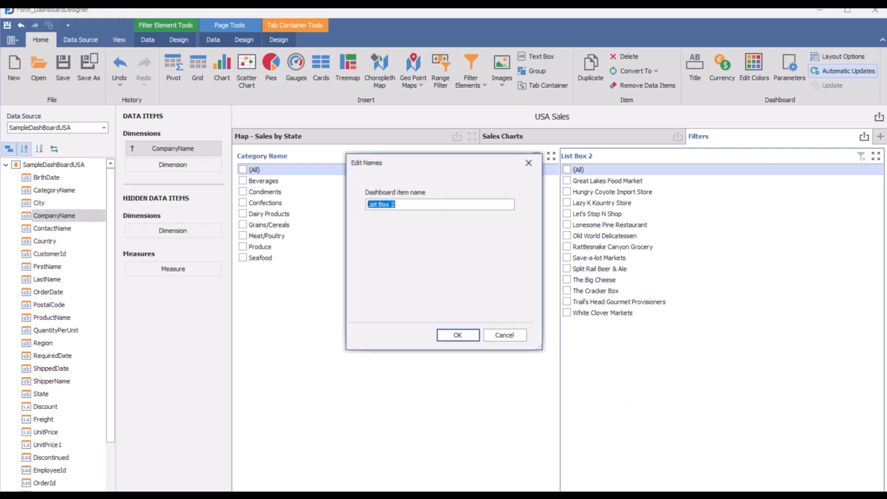
text(Company)
key(BackSpace)
key(BackSpace)
text(ny Name)
key(Return)
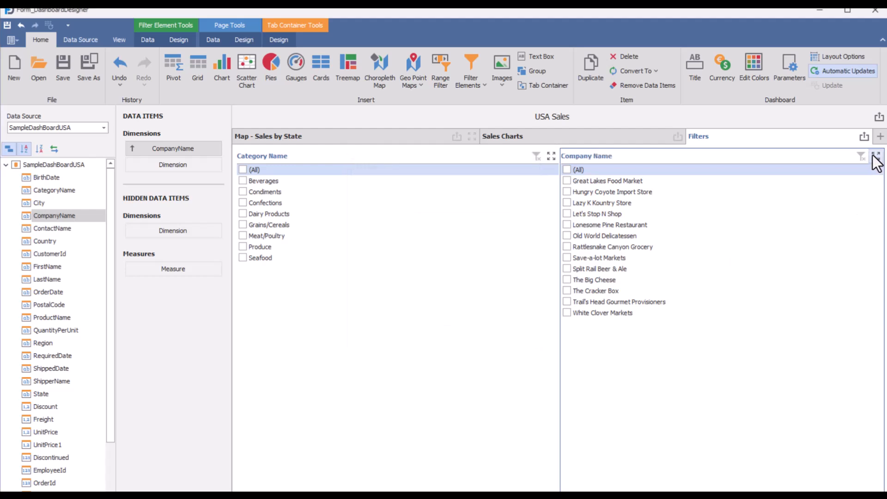
Step: Add a fourth page to the tab container and rename it as "Details"
click(880, 135)
right_click(694, 211)
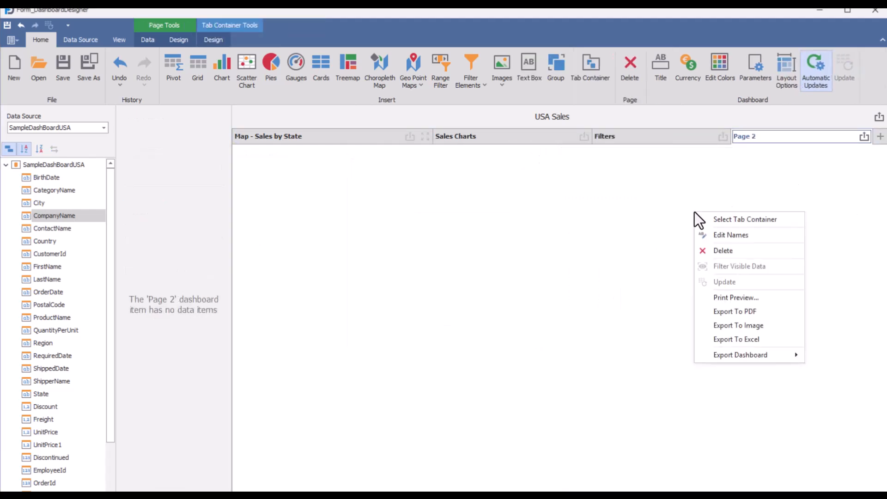
click(723, 236)
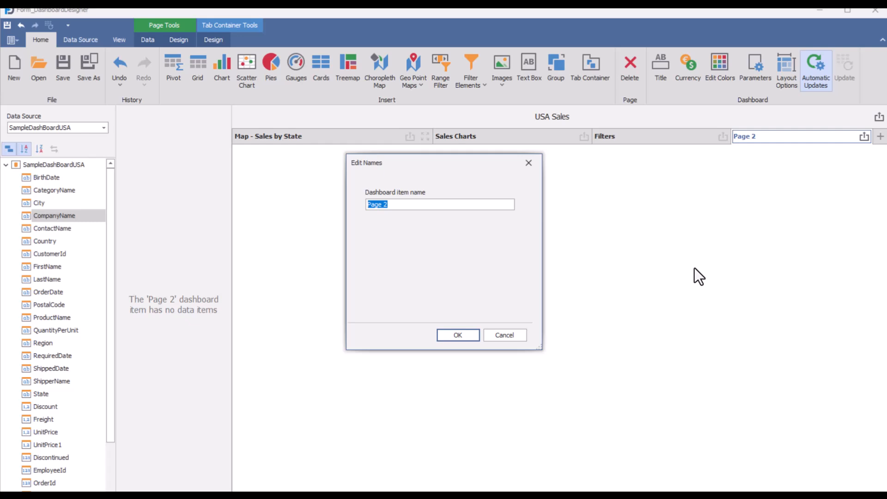
text(Details)
key(Return)
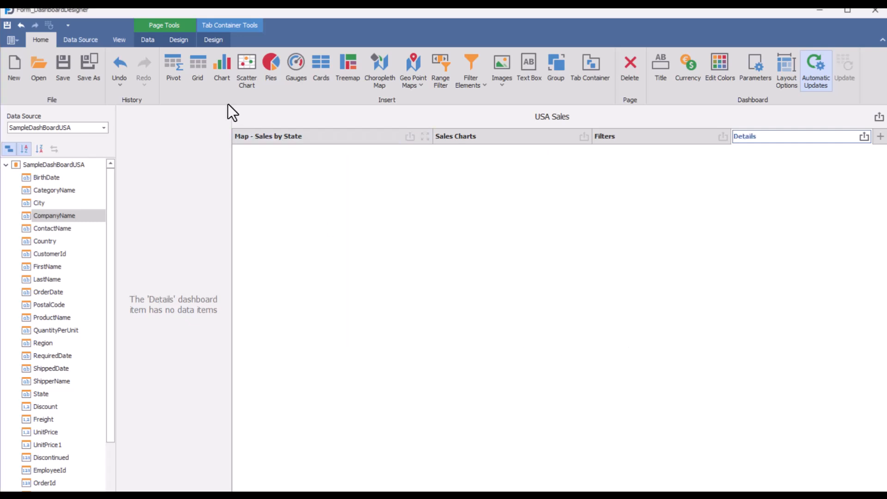
Step: Insert a grid on the Details page with the columns State, City, CategoryName, CompanyName, UnitPrice and Discount in that order
click(197, 66)
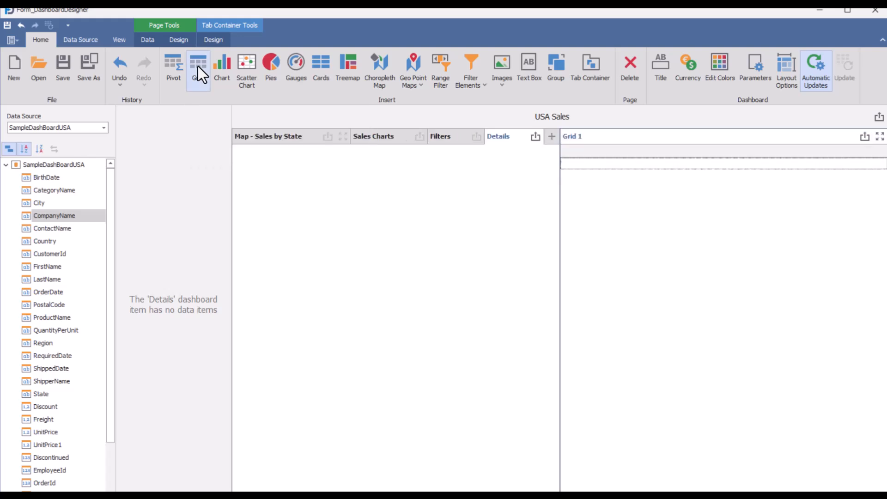
drag(625, 139, 433, 158)
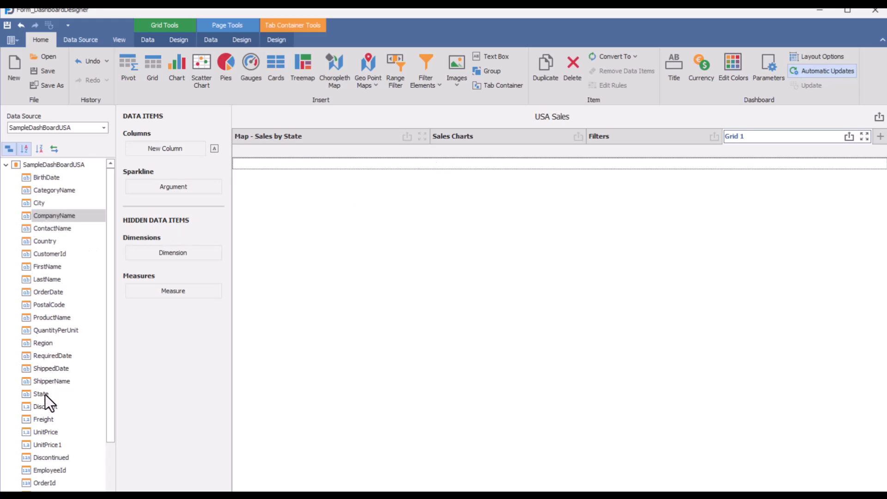
drag(45, 394, 174, 154)
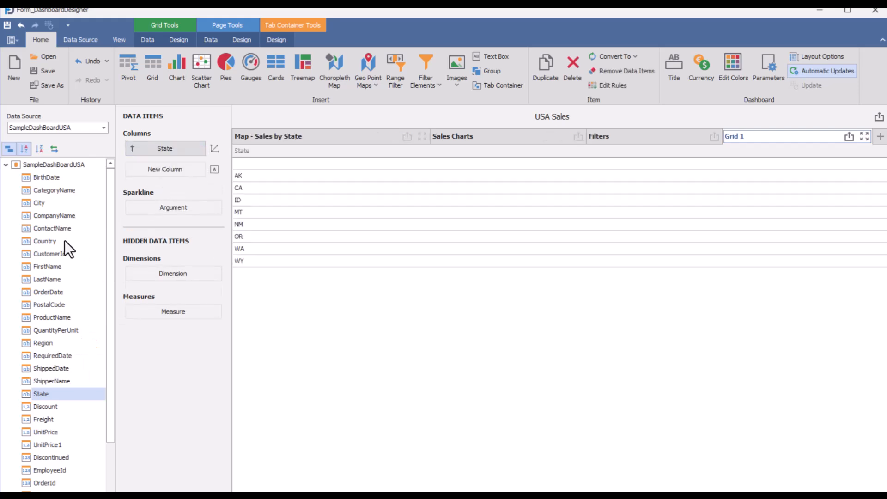
drag(39, 204, 160, 174)
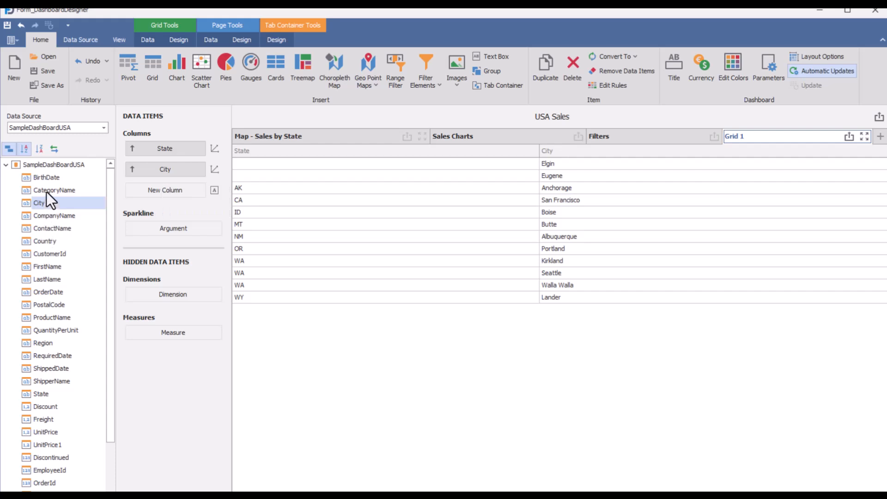
drag(46, 192, 134, 187)
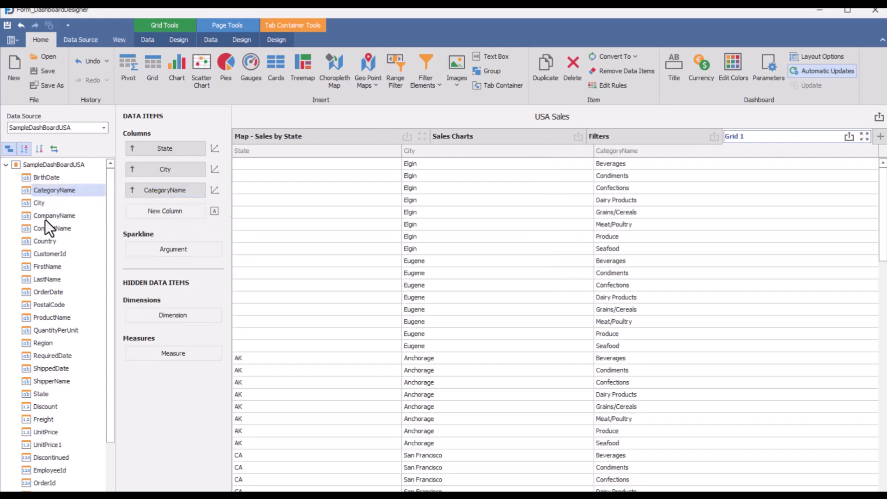
drag(43, 217, 155, 213)
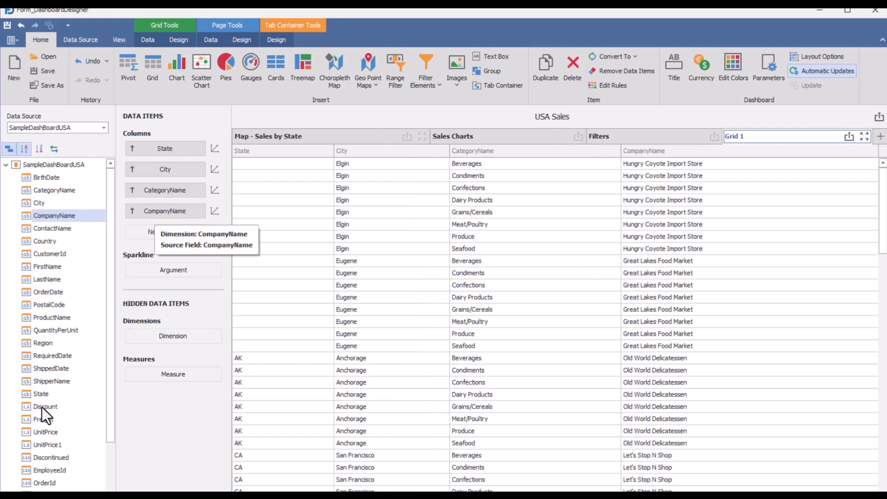
drag(42, 432, 166, 234)
drag(45, 408, 171, 260)
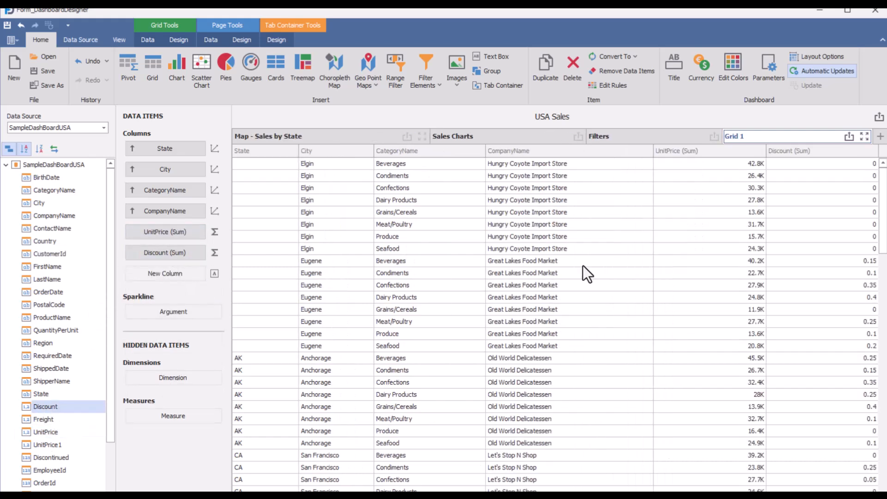
Step: Insert a pivot table and place it below the grid on the Details page
click(129, 64)
drag(605, 136, 407, 442)
drag(406, 442, 407, 442)
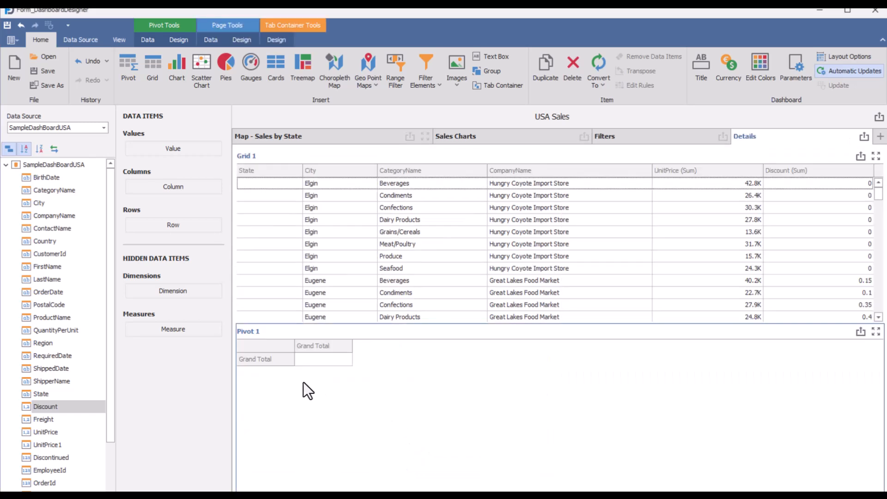
Step: Rename the grid on the Details page as "Detail Lines"
right_click(271, 213)
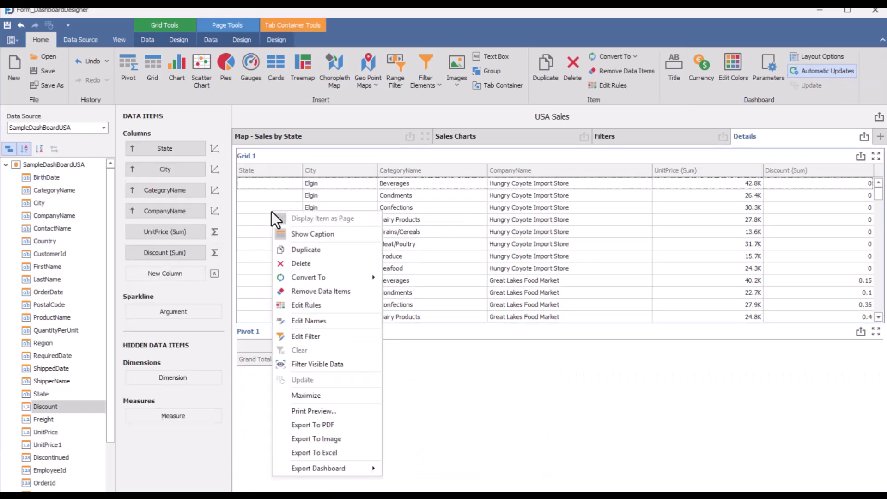
click(319, 321)
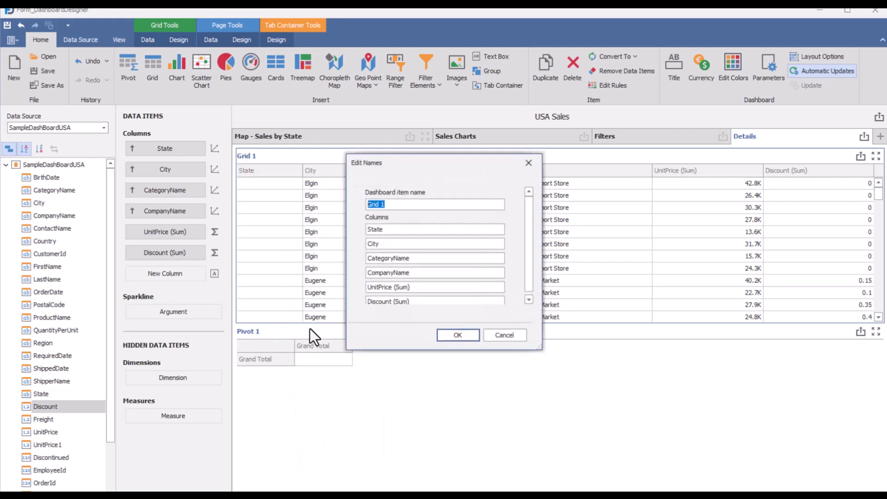
text(Detail Lines)
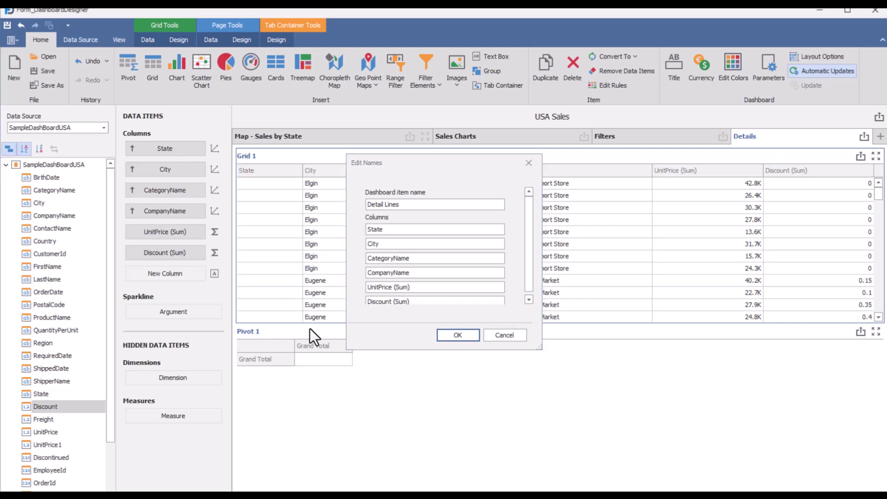
key(Return)
Step: Rename the pivot table below the grid as "Cross Tab of Sales"
right_click(300, 401)
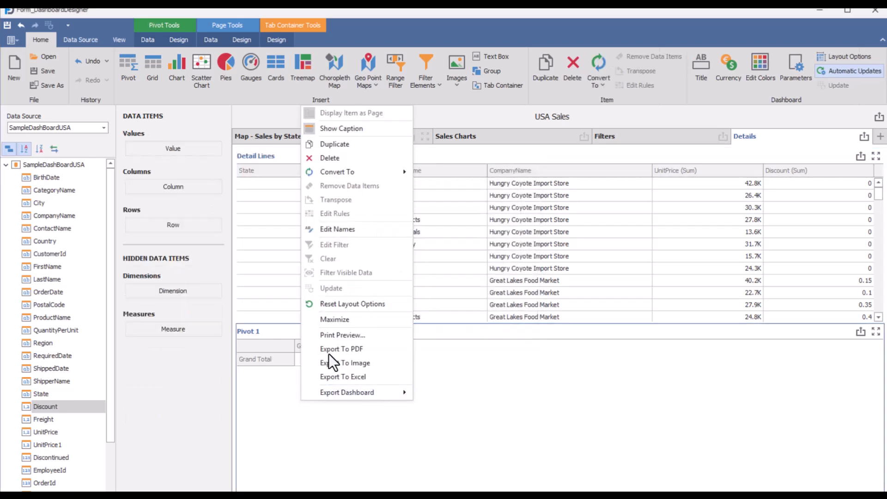
click(341, 226)
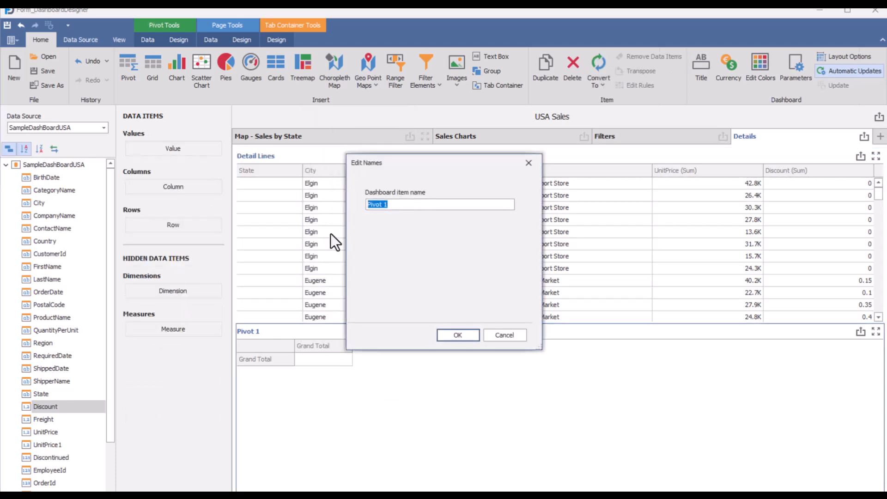
text(Cross Tab of Sales)
key(Return)
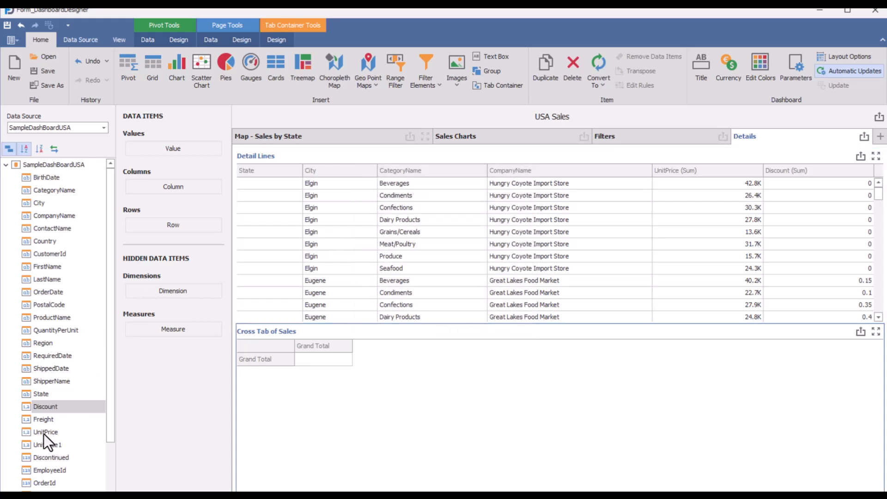
Step: Set up Cross Tab of Sales with UnitPrice values, State and City rows, and CategoryName and ProductName columns, and check the Condiments expansion
drag(47, 433, 174, 150)
drag(41, 394, 163, 242)
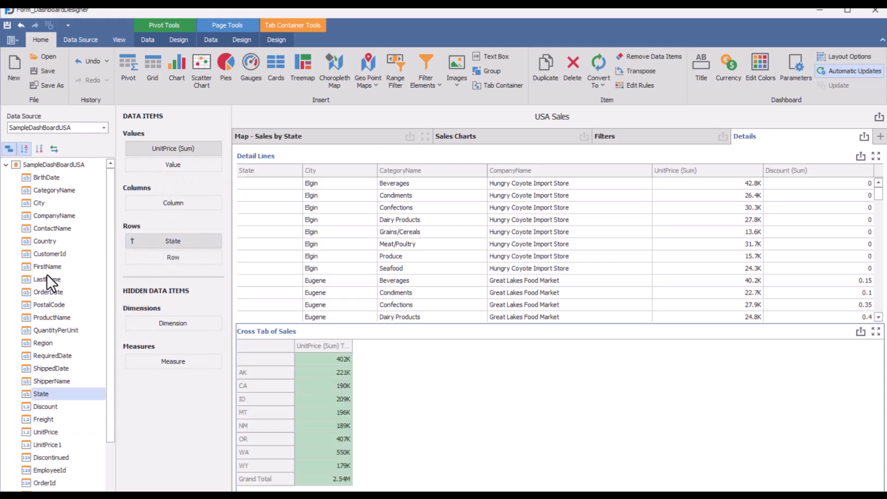
drag(41, 203, 151, 256)
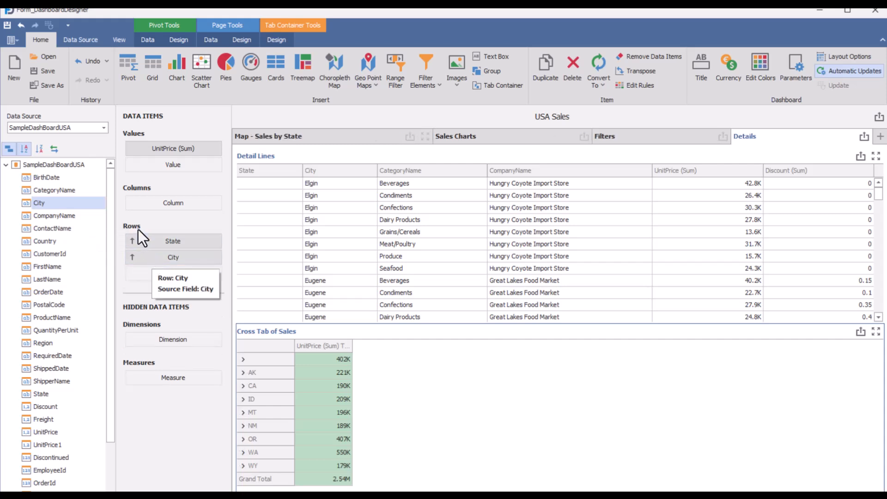
drag(49, 190, 164, 206)
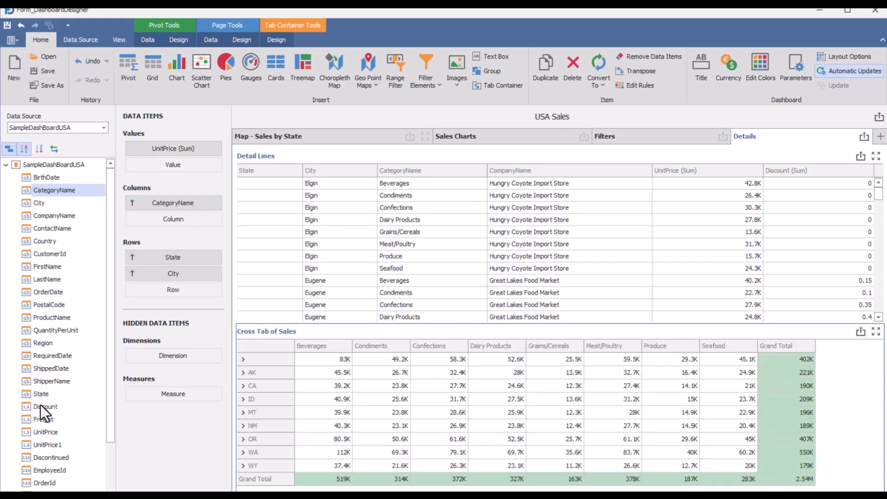
drag(52, 318, 160, 226)
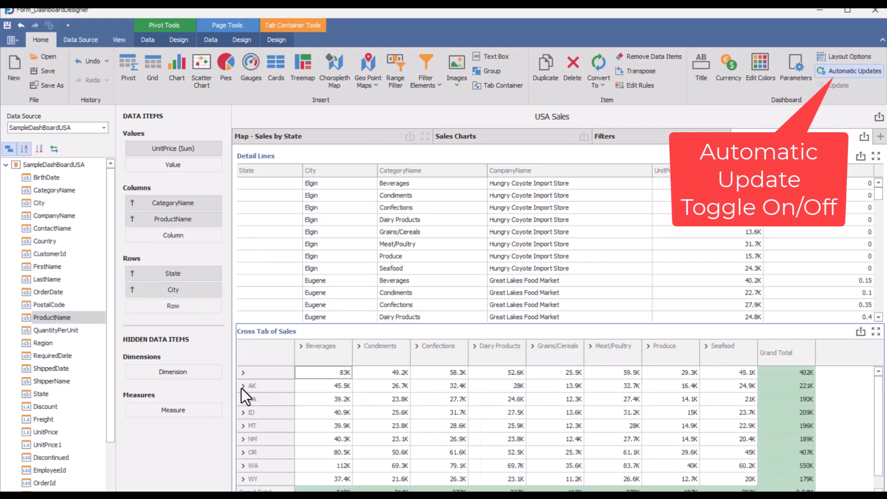
click(358, 346)
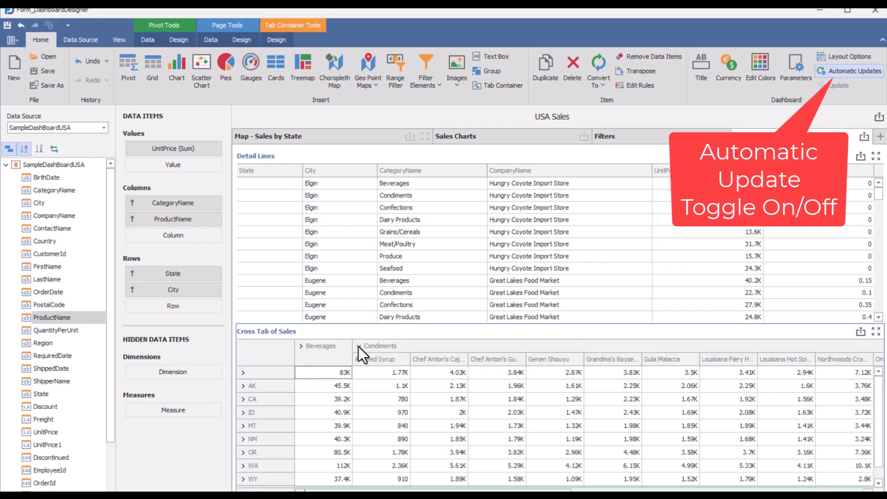
click(358, 346)
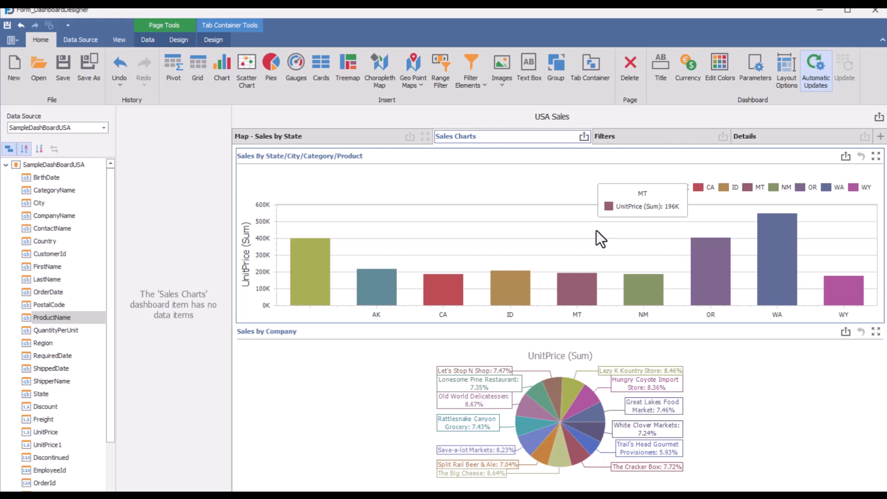
Step: Enable multiple master filtering on the Sales By State/City/Category/Product chart of the Sales Charts page
click(541, 230)
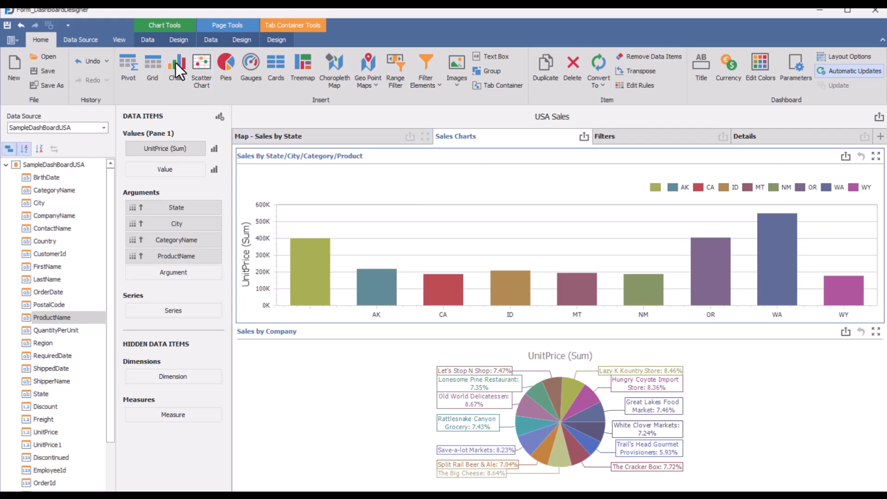
click(147, 40)
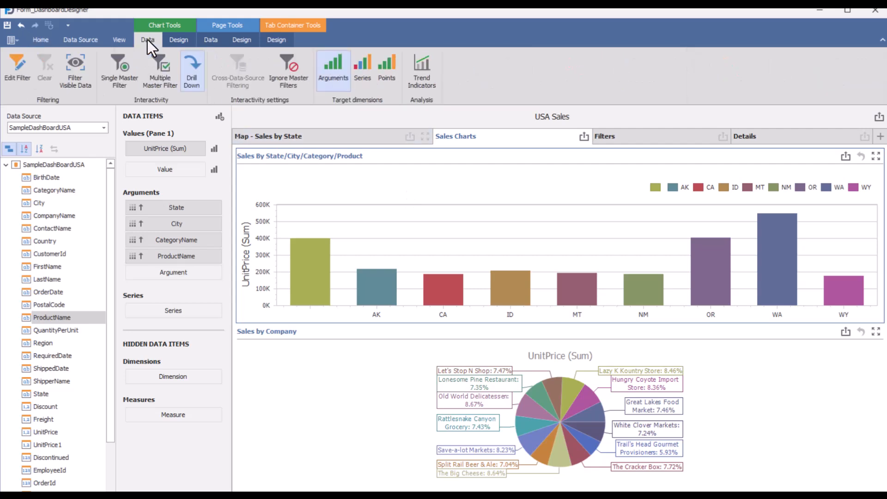
click(157, 70)
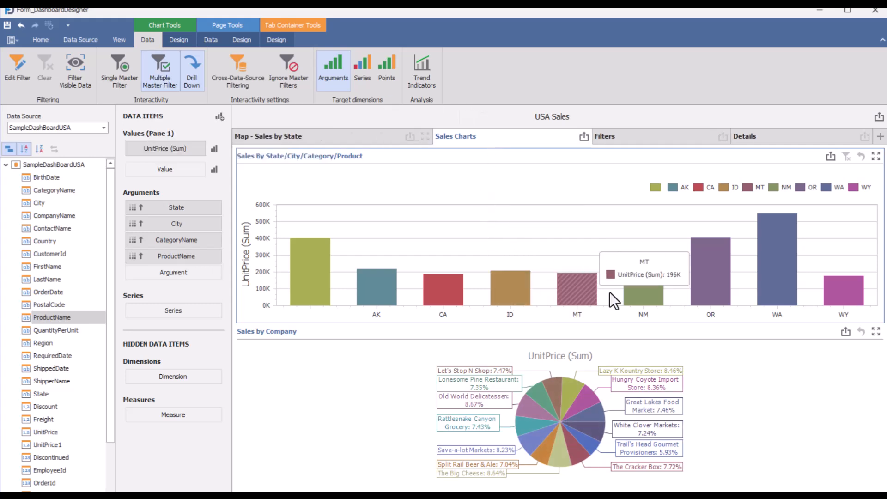
Step: Test the bar chart by filtering on WA, drilling down to its cities and Walla Walla's categories, and selecting Produce
mouse_move(757, 287)
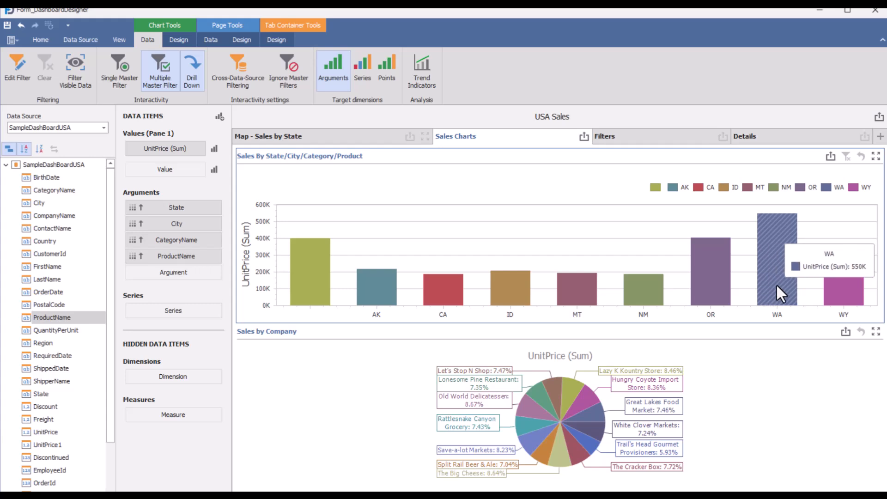
click(777, 284)
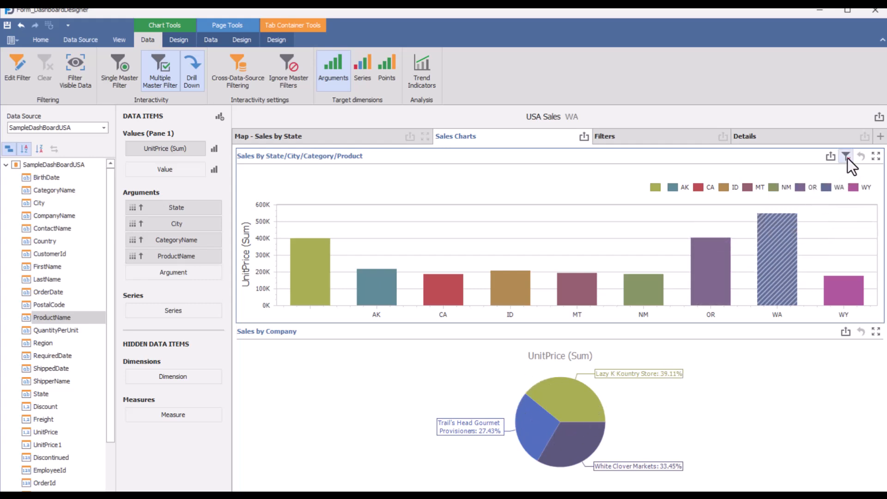
click(775, 256)
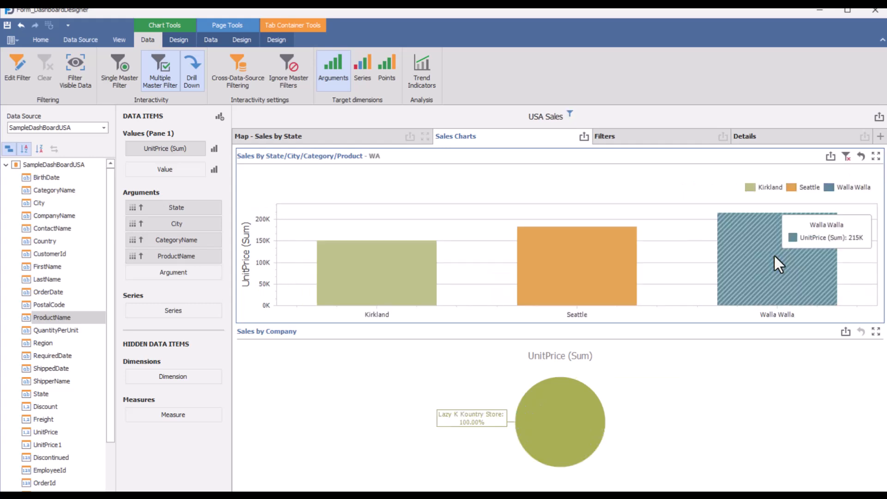
click(774, 255)
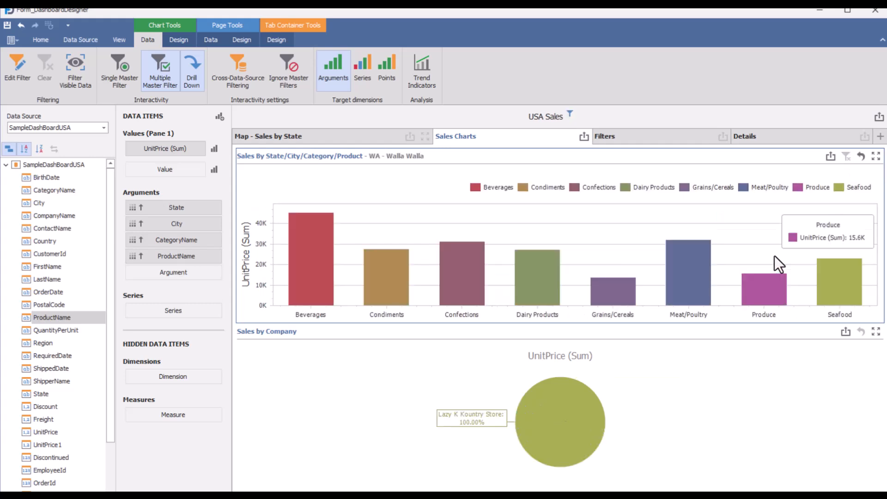
click(772, 299)
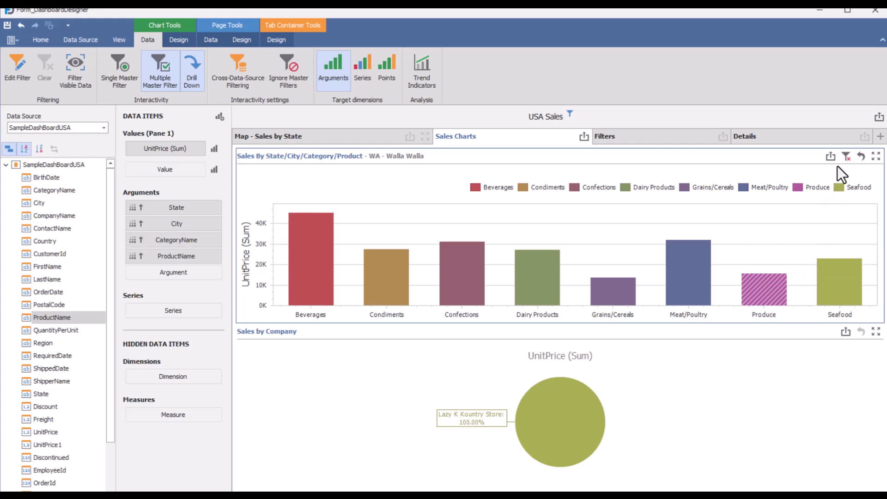
Step: Clear the chart's category filter, drill back up to the state level, and clear the WA filter
click(847, 156)
click(862, 156)
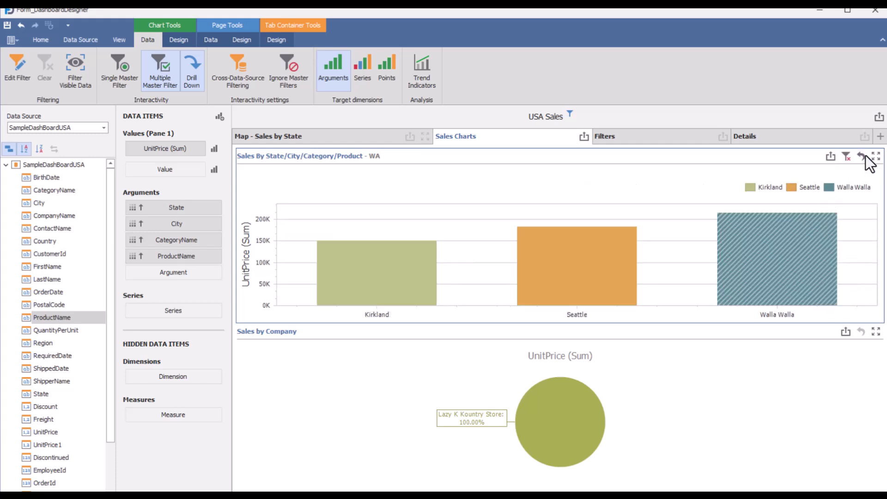
click(862, 156)
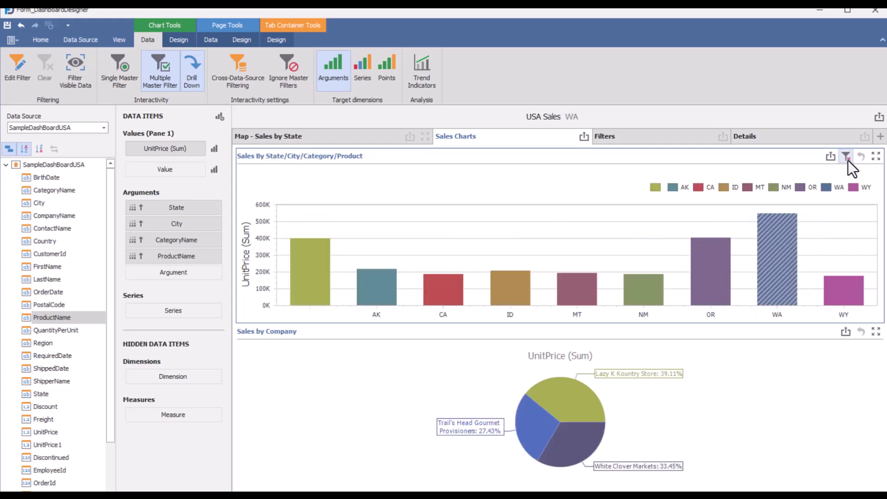
click(847, 157)
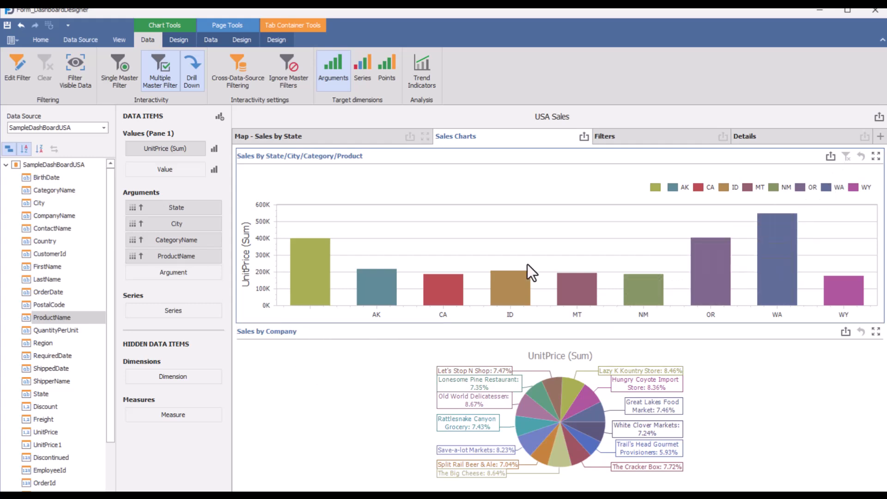
Step: Close the dashboard designer, saving the changes, and show the dashboard from the DashboardGrid-USA results
click(875, 11)
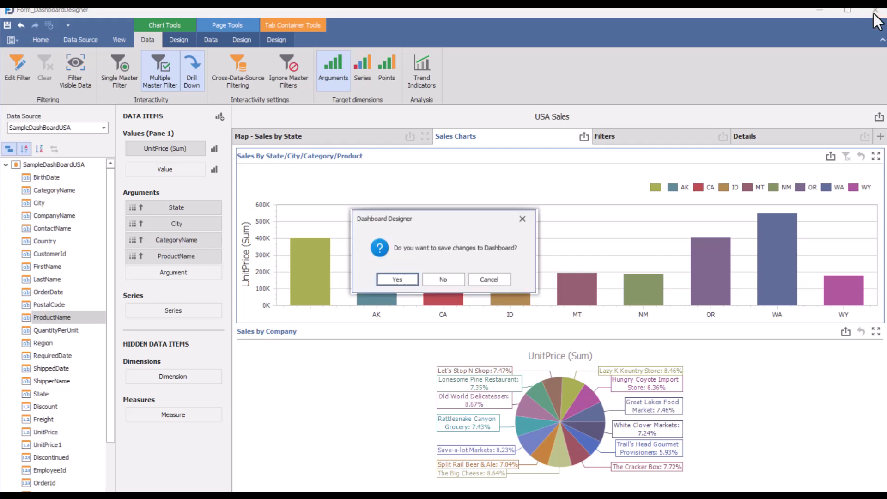
click(397, 280)
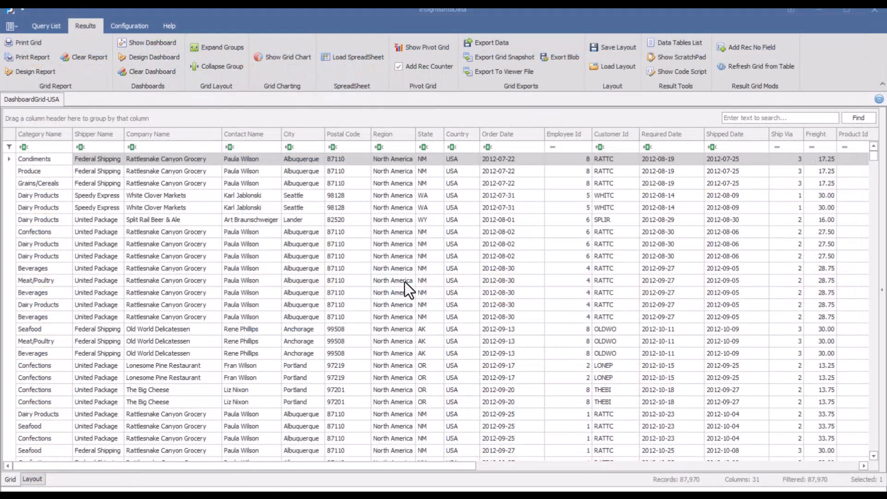
click(146, 41)
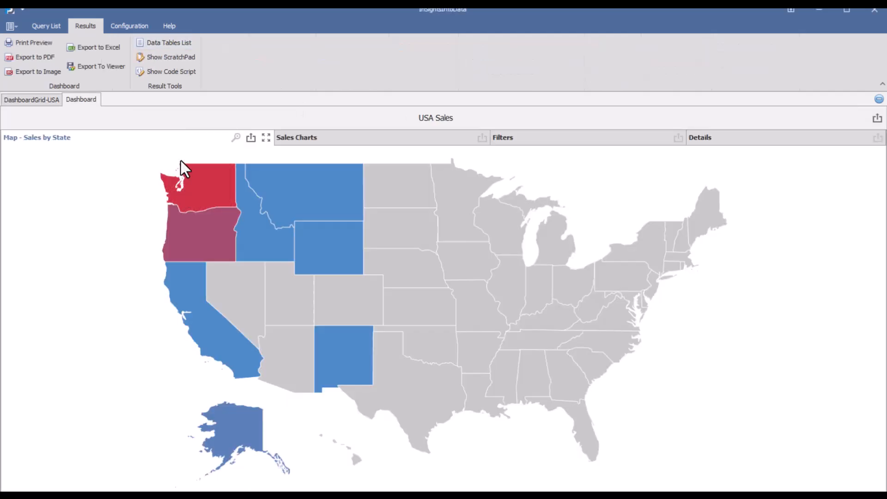
Step: On the shown dashboard's Sales Charts page, filter by WA and drill down through Walla Walla to its categories
click(362, 139)
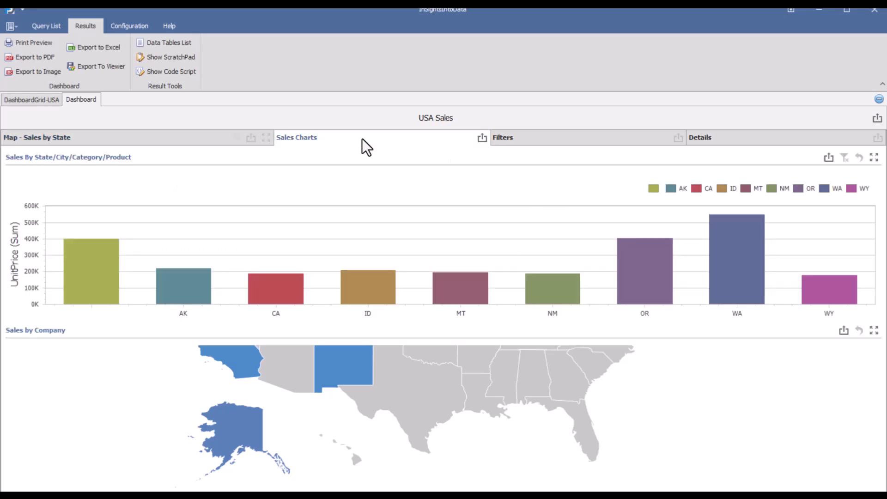
click(738, 280)
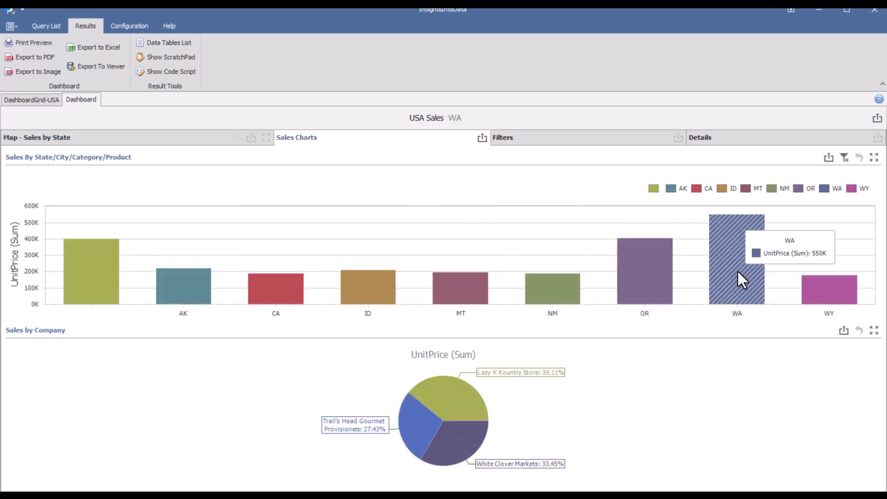
double_click(738, 273)
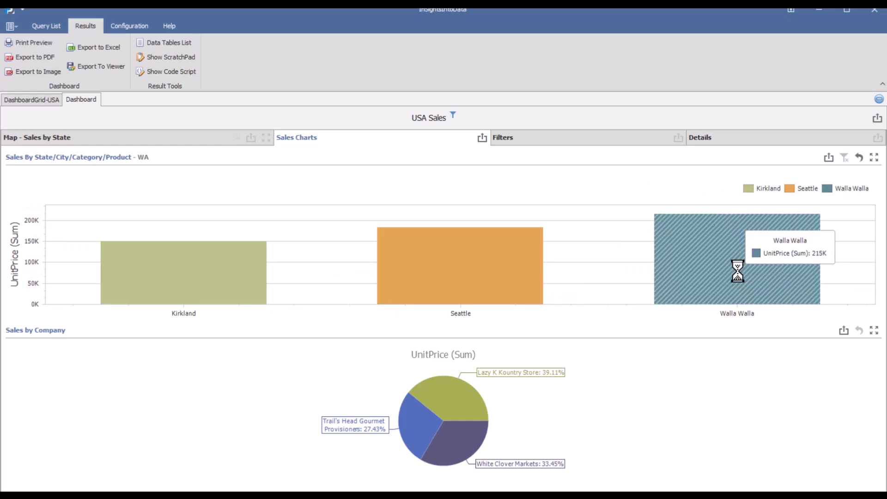
double_click(737, 272)
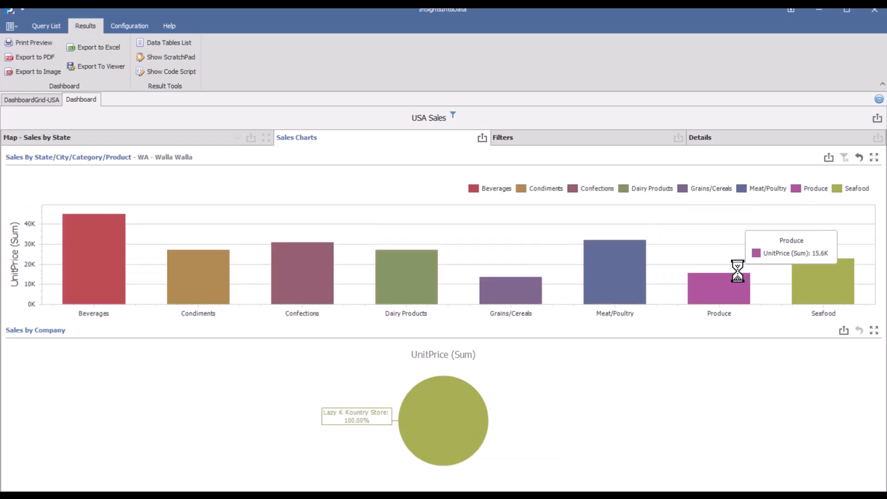
Step: Return the sales bar chart to the state level and clear its master filter
click(859, 158)
click(859, 157)
click(843, 157)
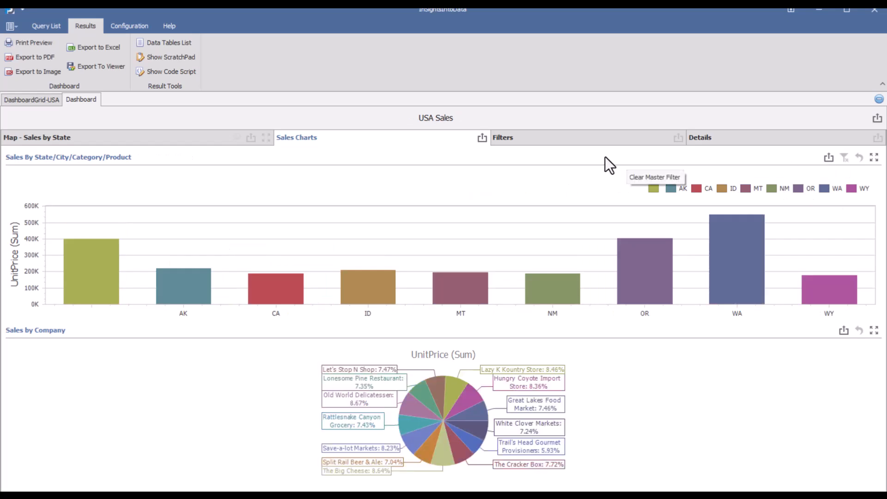
Step: Review the Filters and Details pages of the dashboard, and close the dashboard to return to the results grid
click(559, 141)
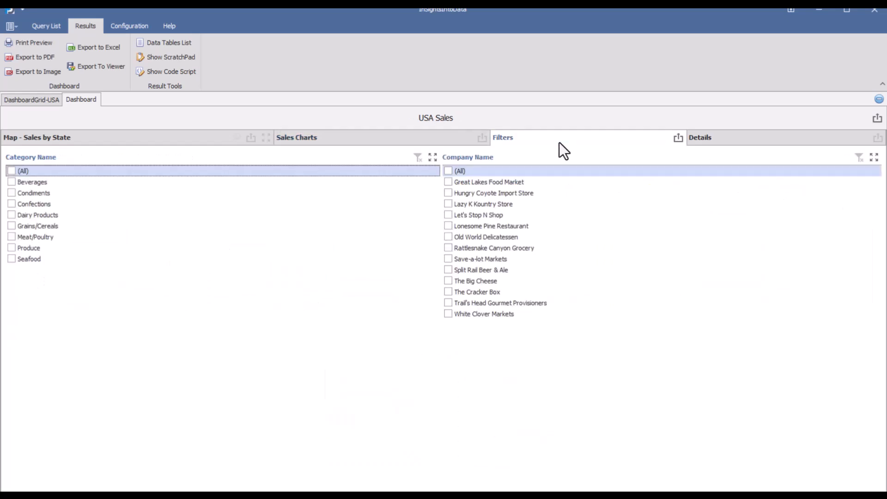
click(695, 142)
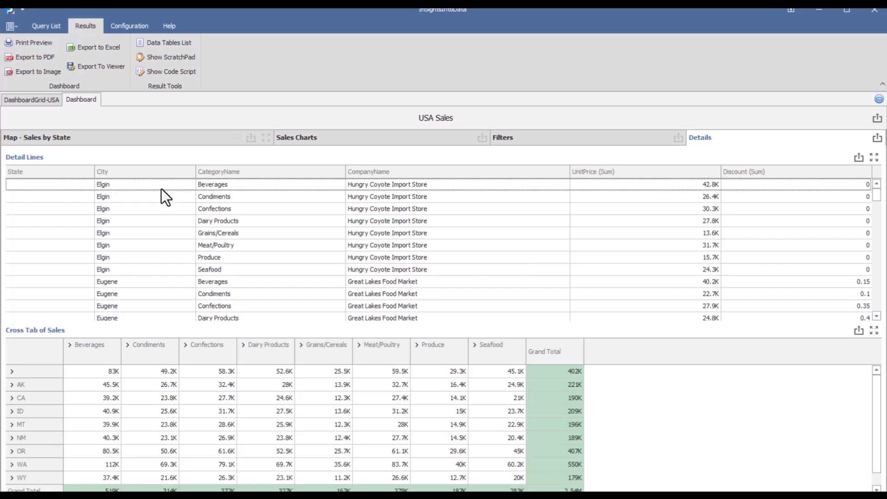
click(879, 99)
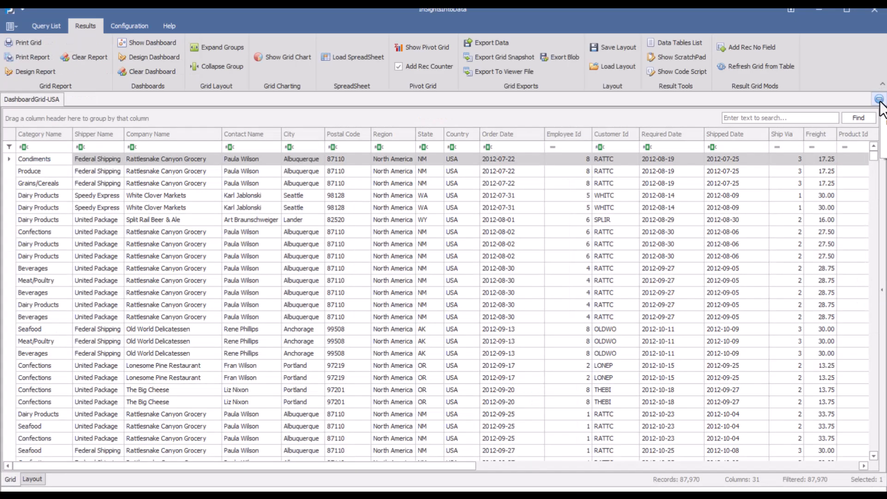